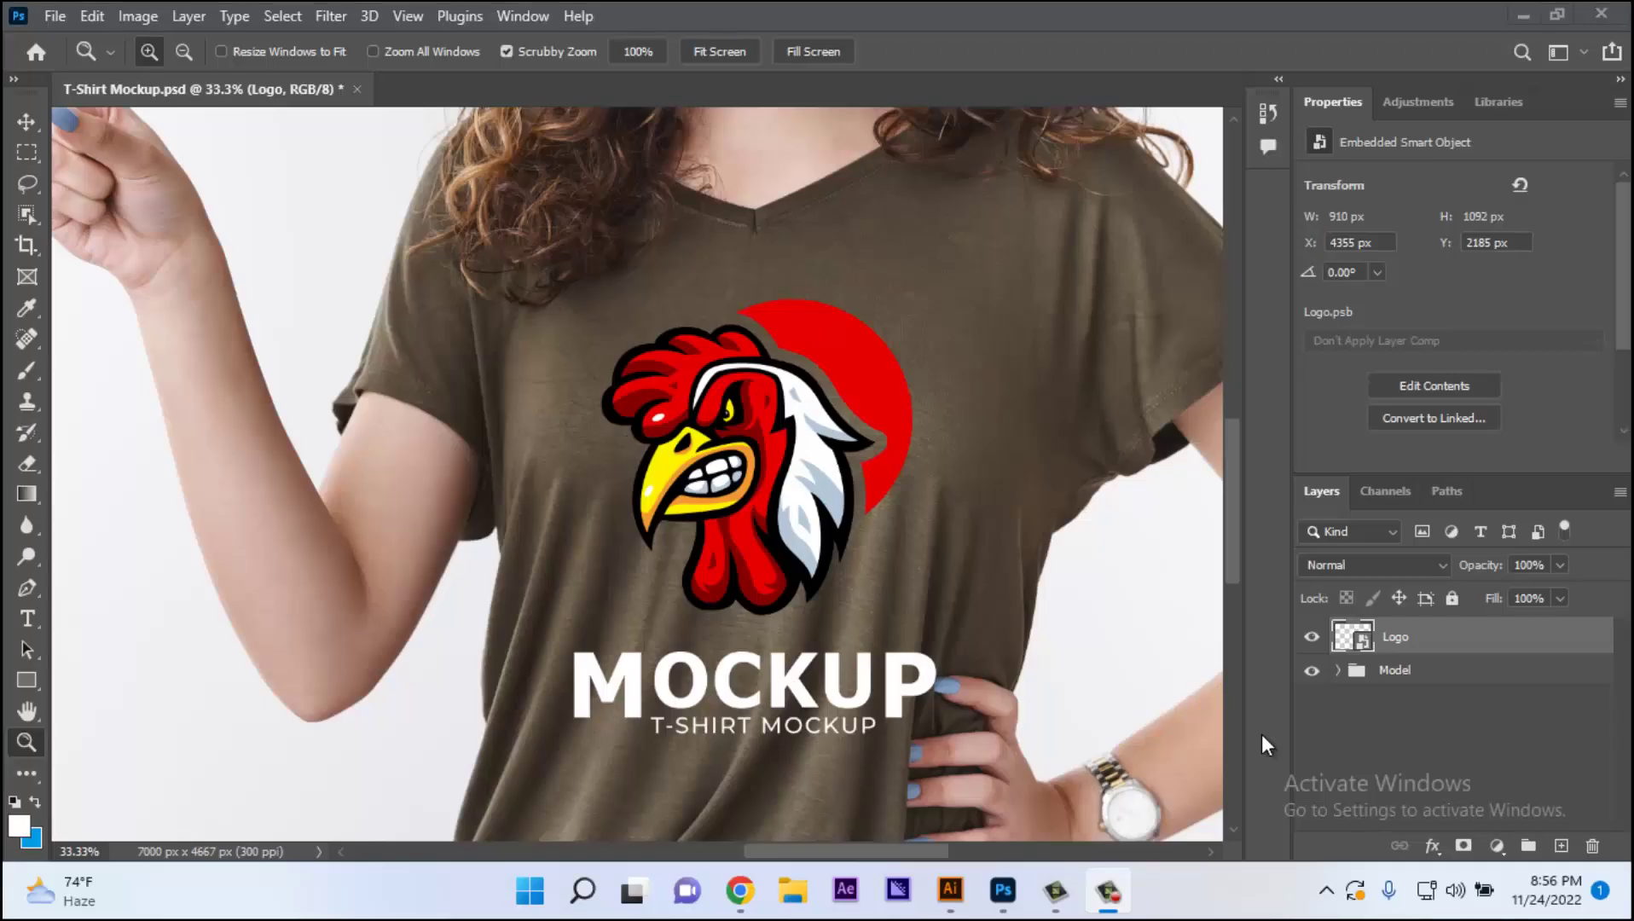
- Duplicate the Logo layer as 'Multiply' and set the copy's blend mode to Multiply
key("ctrl+0")
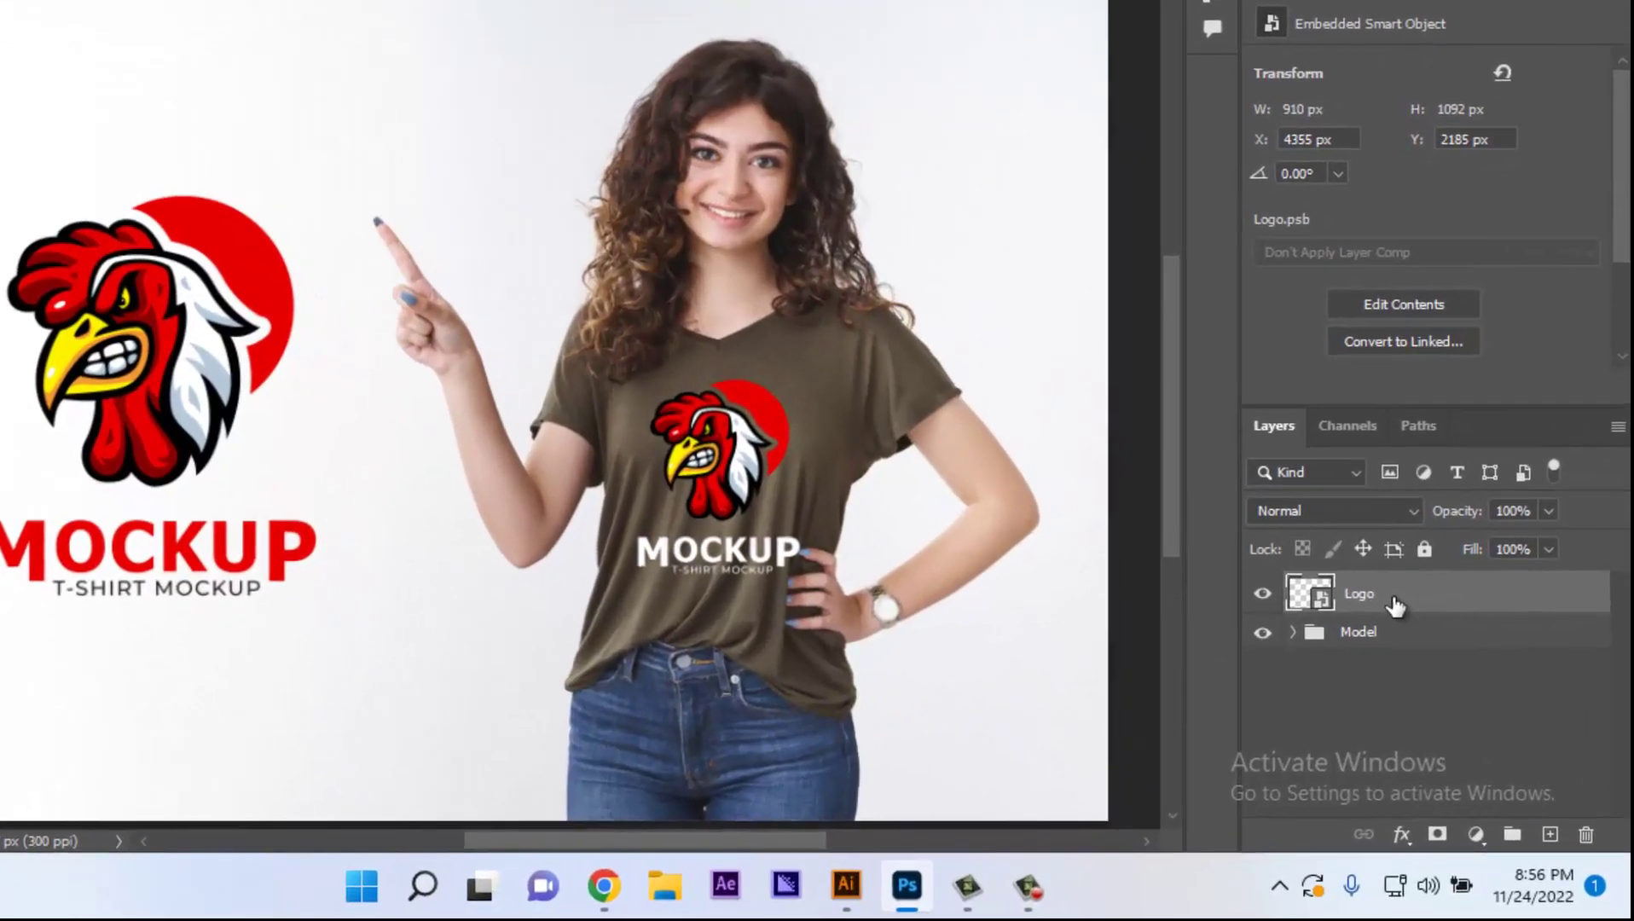
key("ctrl+j")
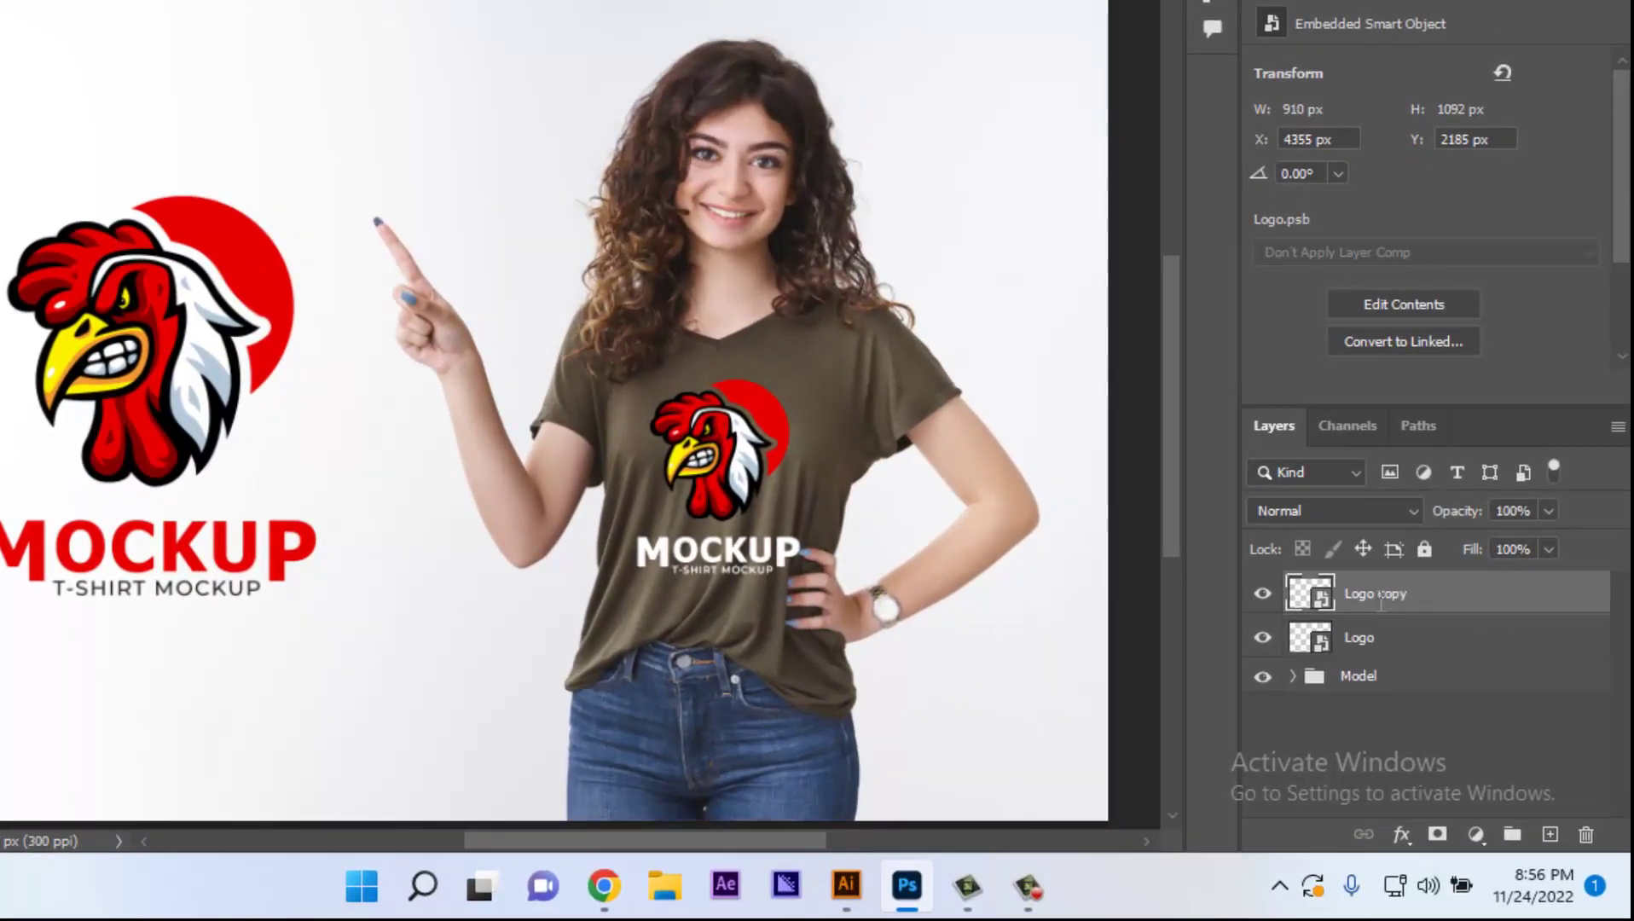
double_click(1375, 595)
type("Mul")
type("ti")
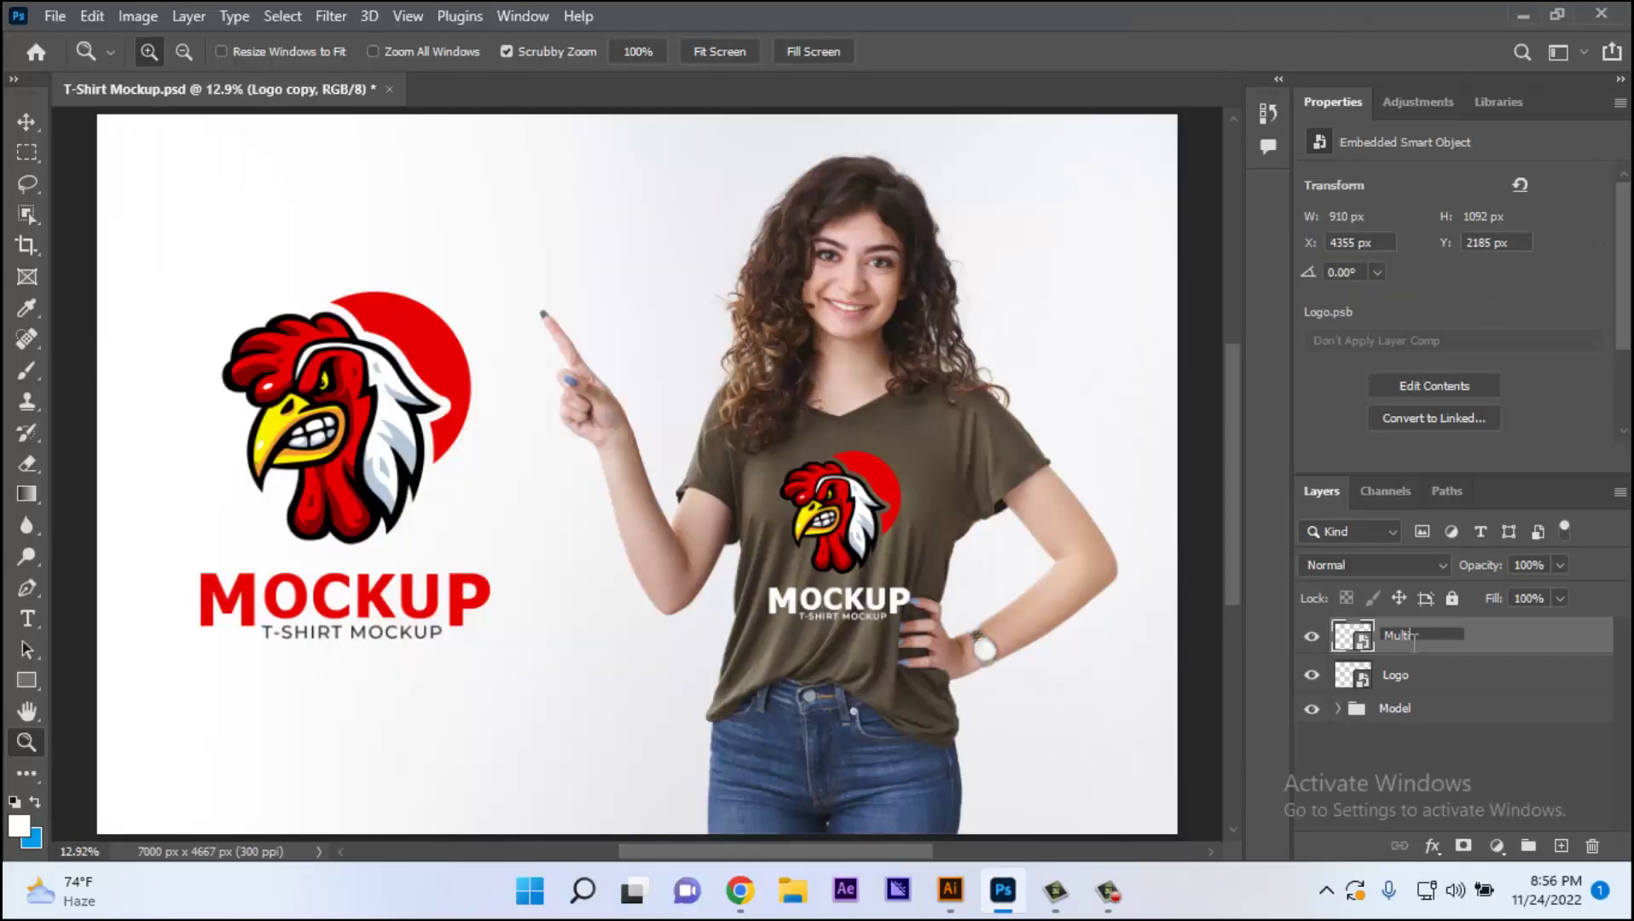
type("ply")
key("Return")
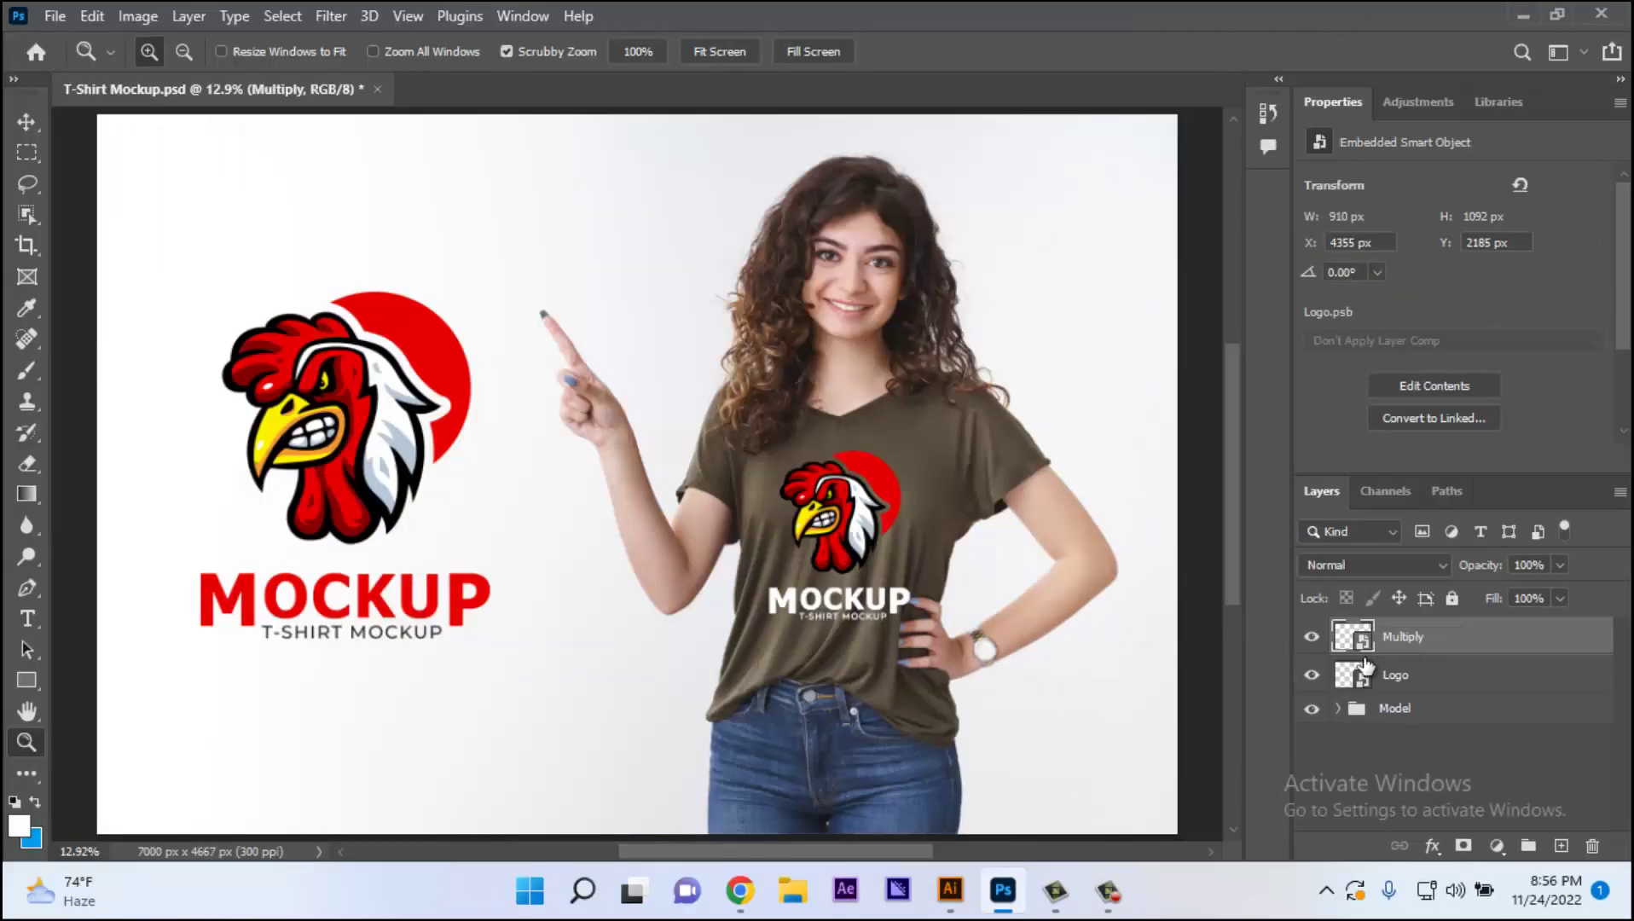
left_click(1367, 567)
left_click(1322, 357)
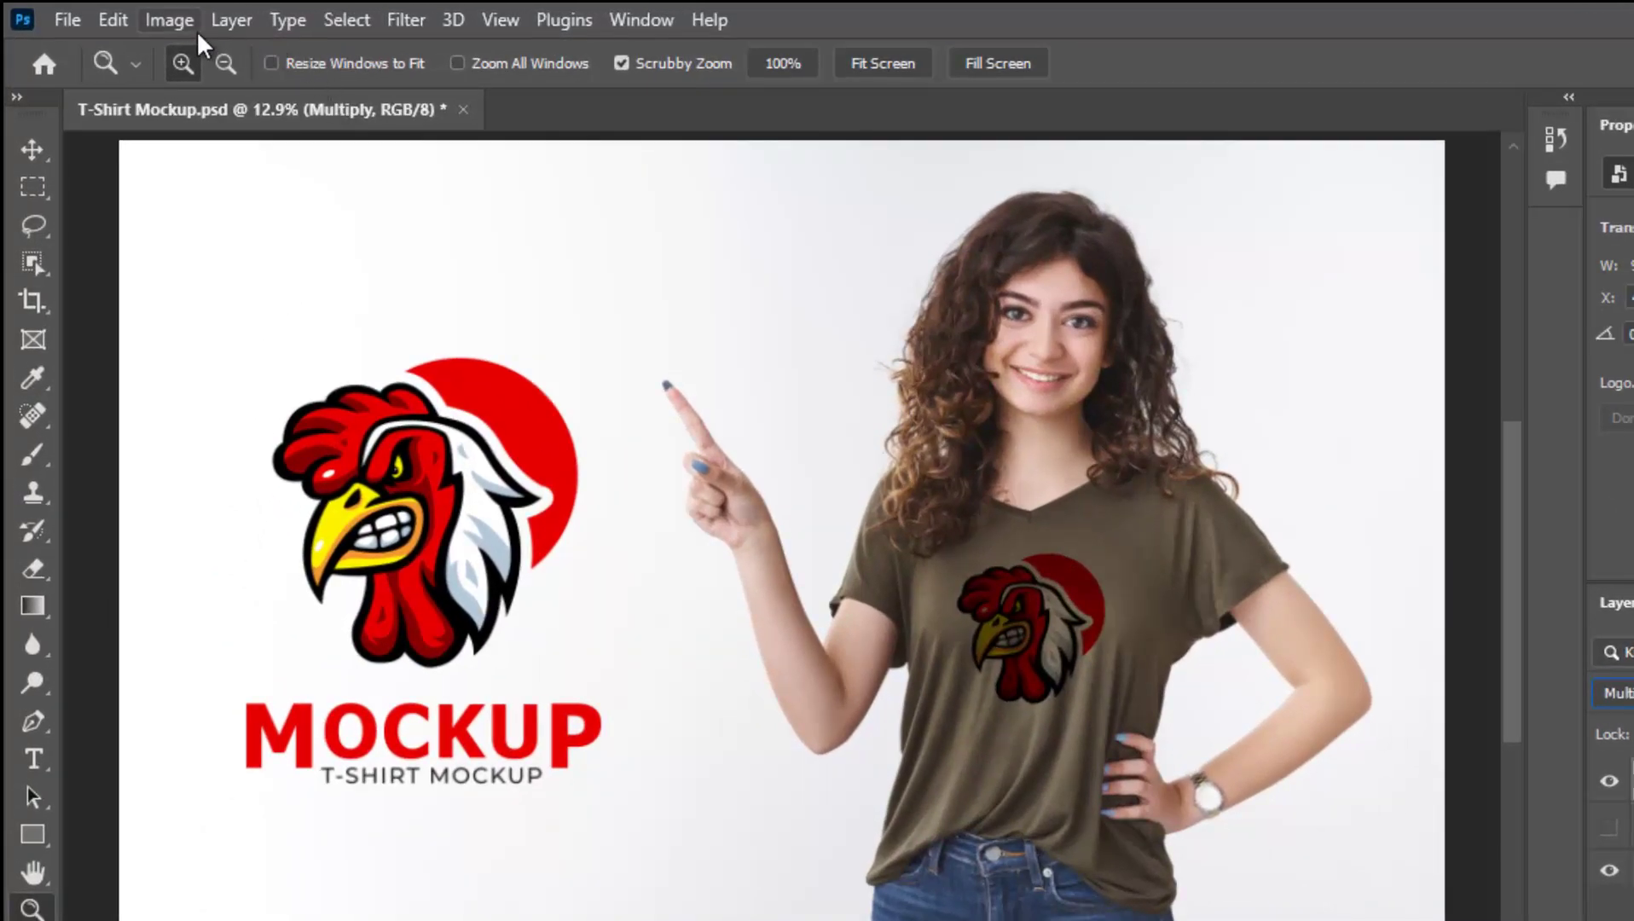
- Apply a Curves adjustment to the Multiply layer with its black point raised to 142
left_click(154, 18)
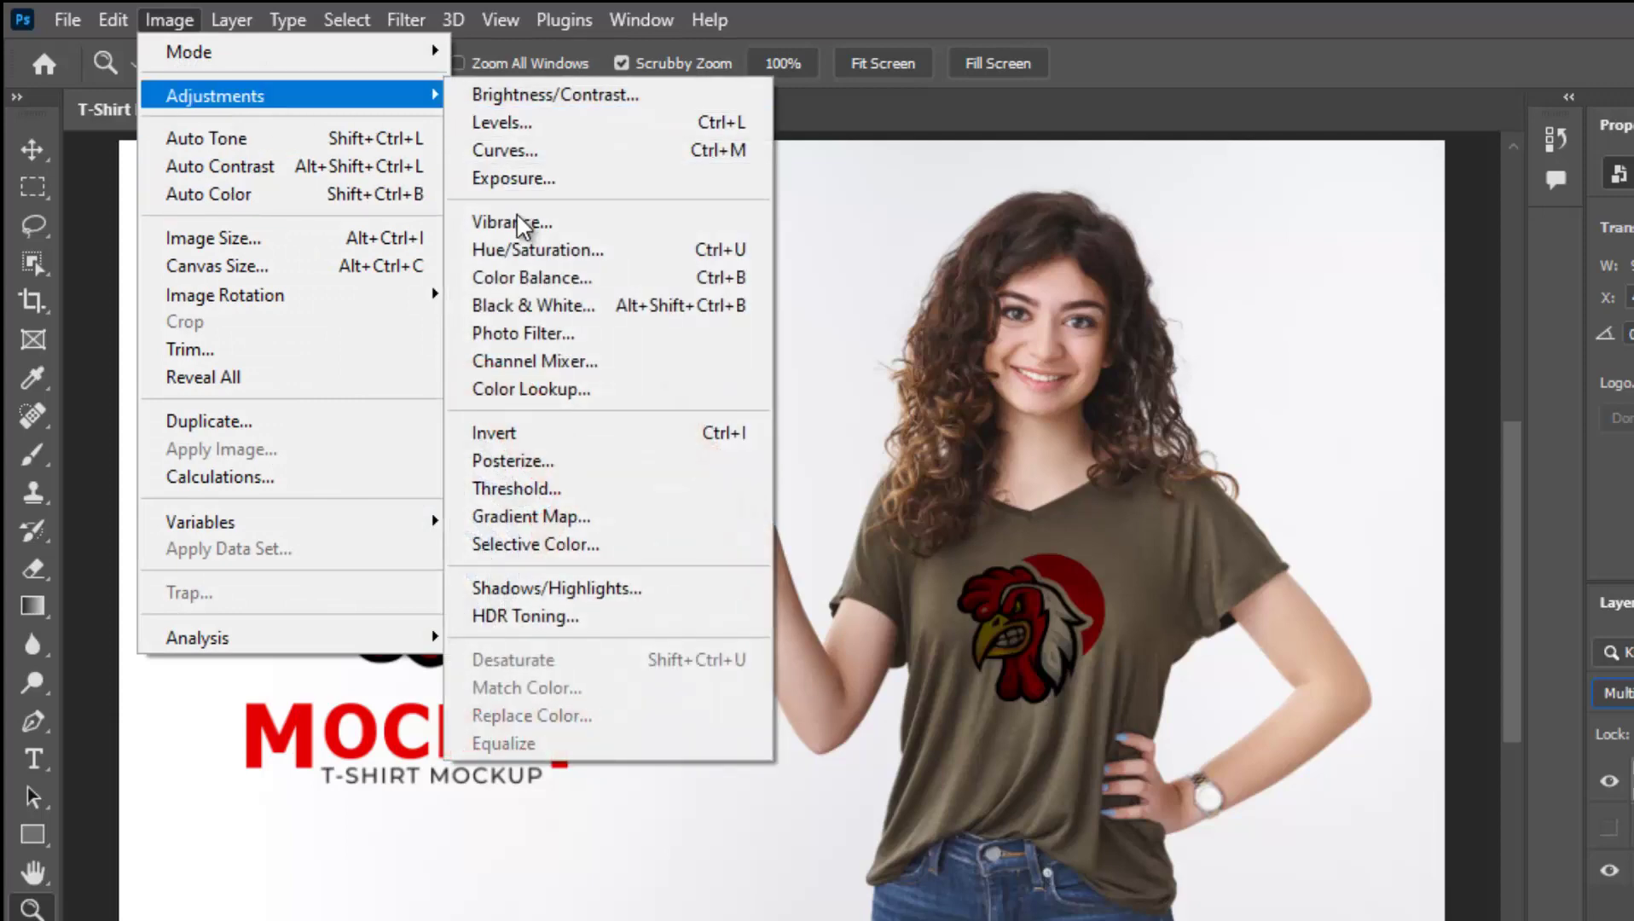
left_click(524, 151)
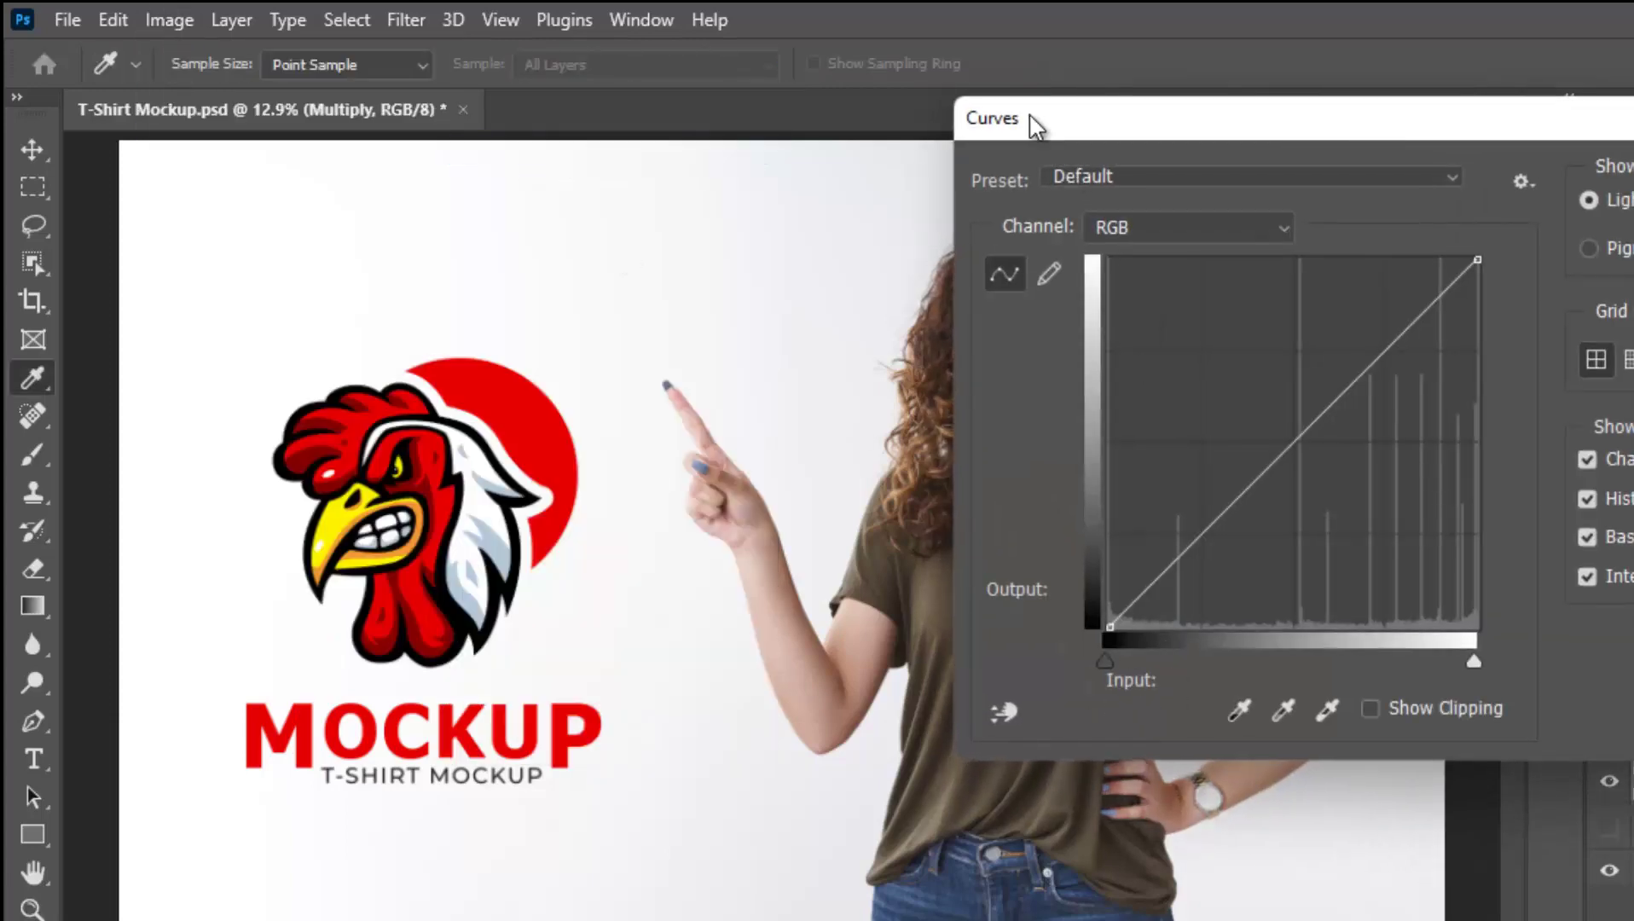
left_click_drag(1032, 121, 1376, 159)
mouse_move(1276, 708)
left_mouse_down()
mouse_move(1296, 704)
mouse_move(1156, 703)
left_mouse_up()
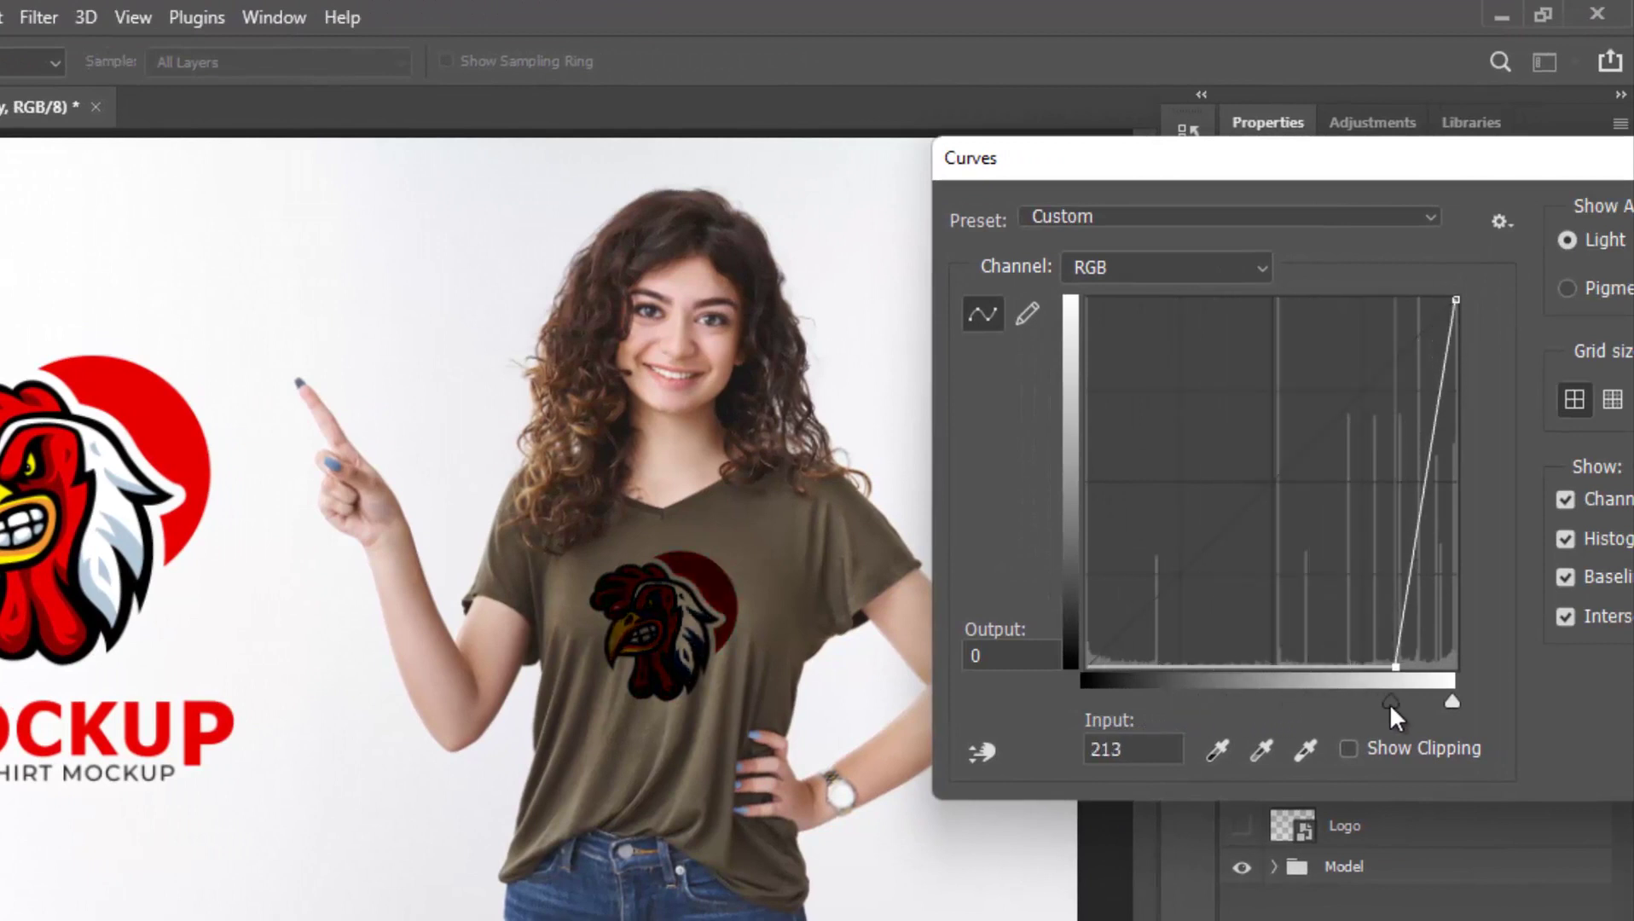
mouse_move(1262, 701)
left_mouse_down()
mouse_move(1347, 697)
mouse_move(1058, 705)
left_mouse_up()
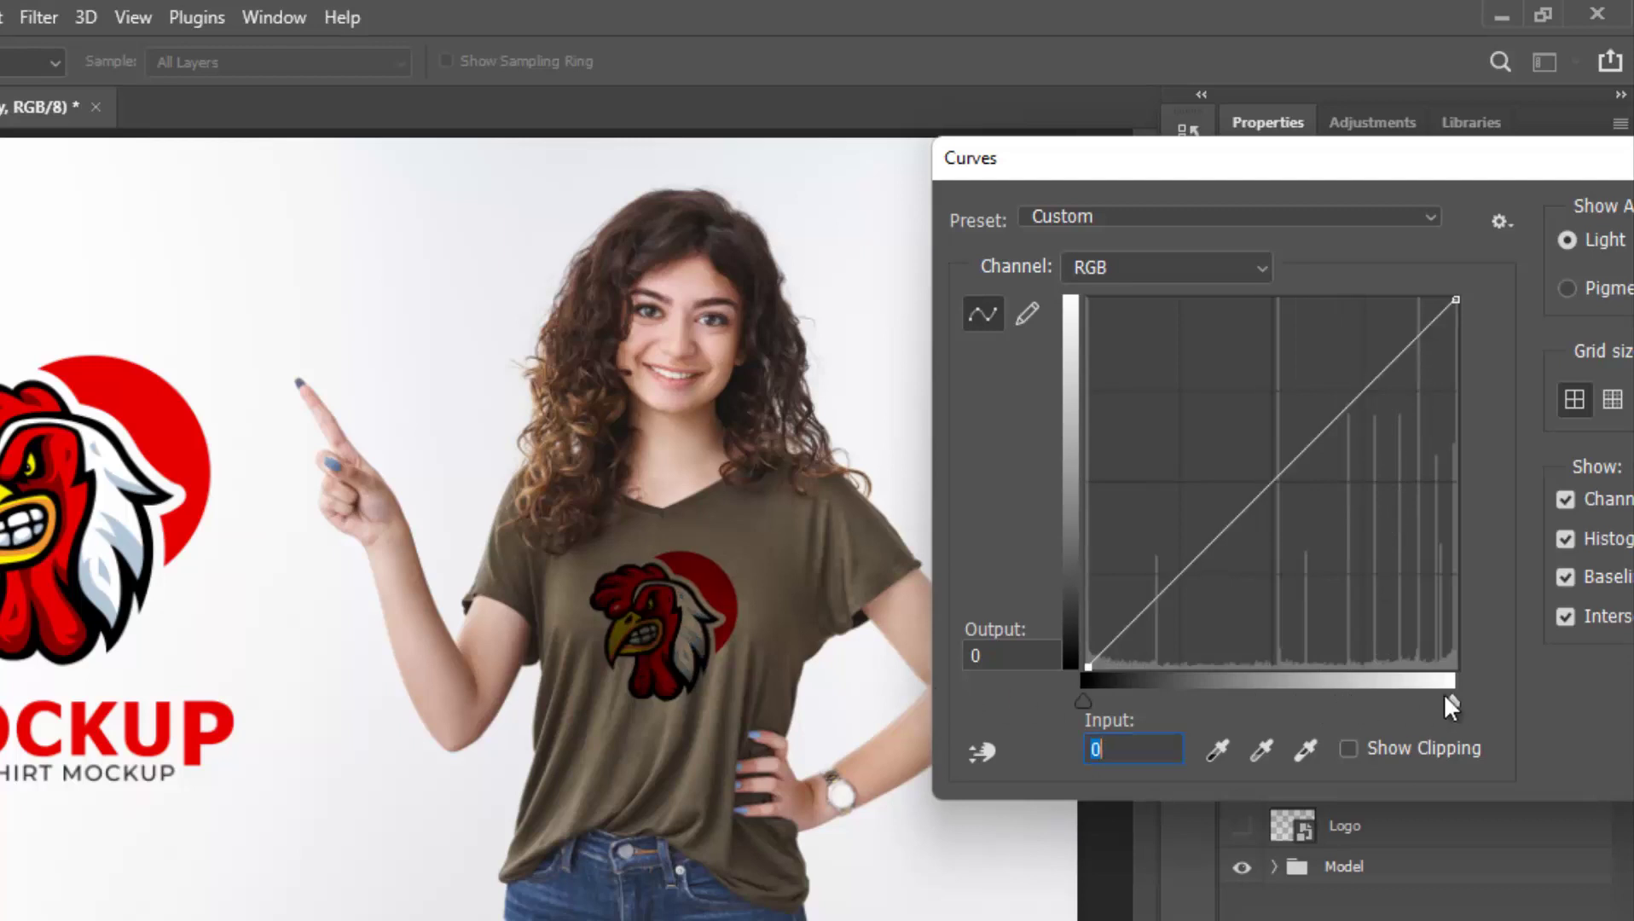
mouse_move(1453, 703)
left_mouse_down()
mouse_move(1177, 698)
mouse_move(1451, 701)
left_mouse_up()
left_click_drag(1084, 702, 1290, 702)
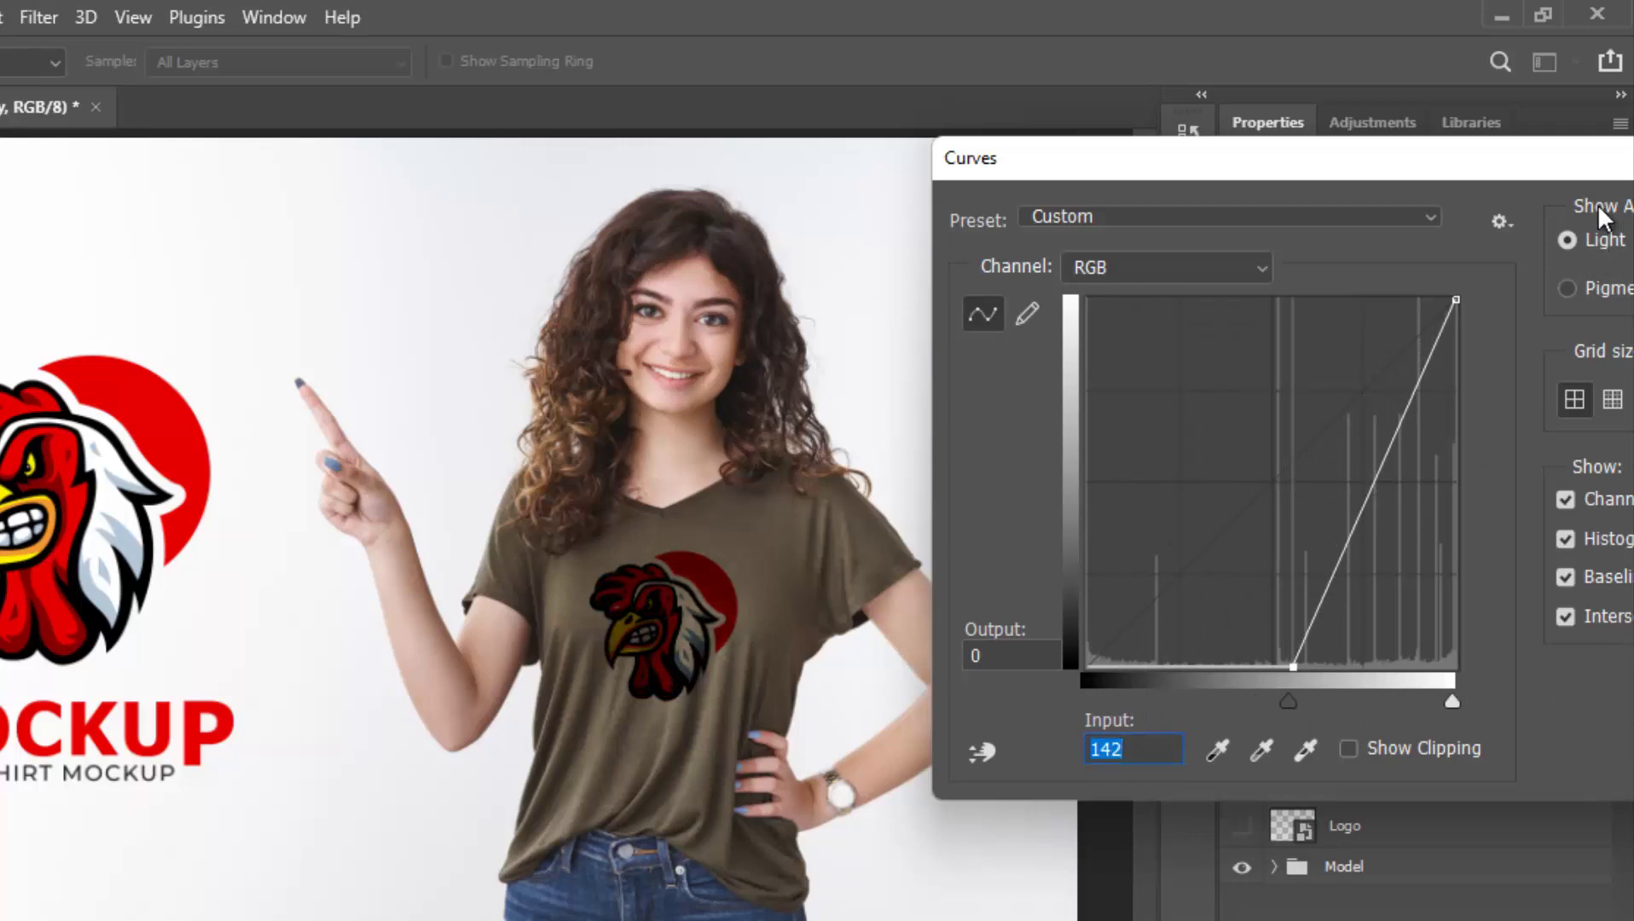
left_click_drag(1544, 163, 1308, 184)
key("Return")
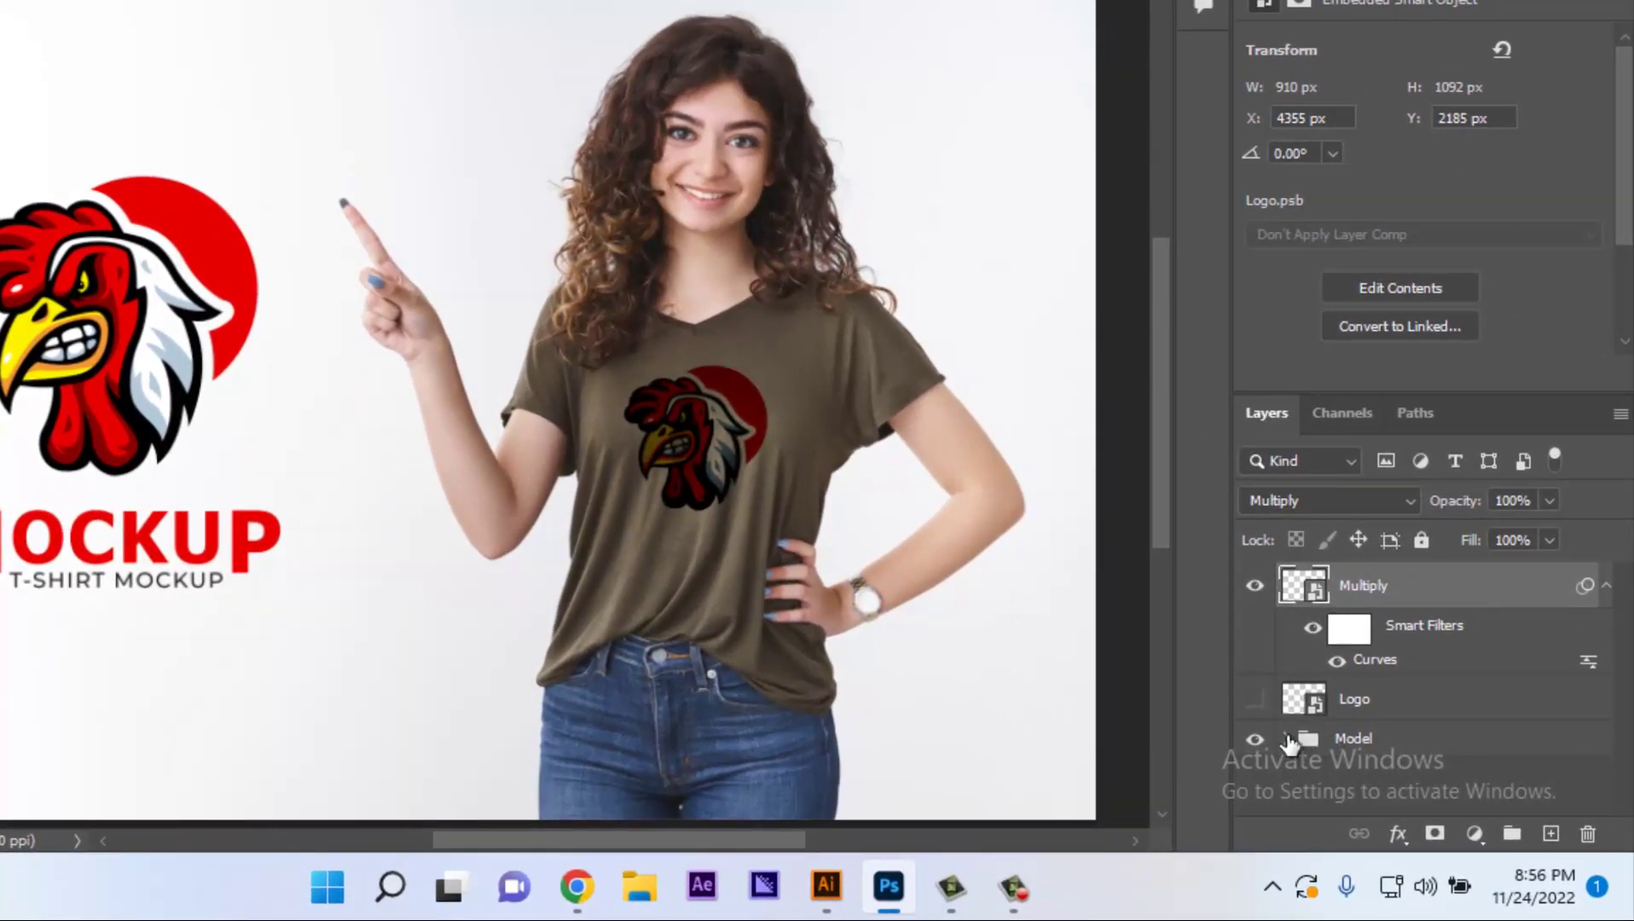
- Load the Girl photo's RGB channel luminosity as a selection
left_click(1287, 739)
scroll(1379, 750, "down", 1)
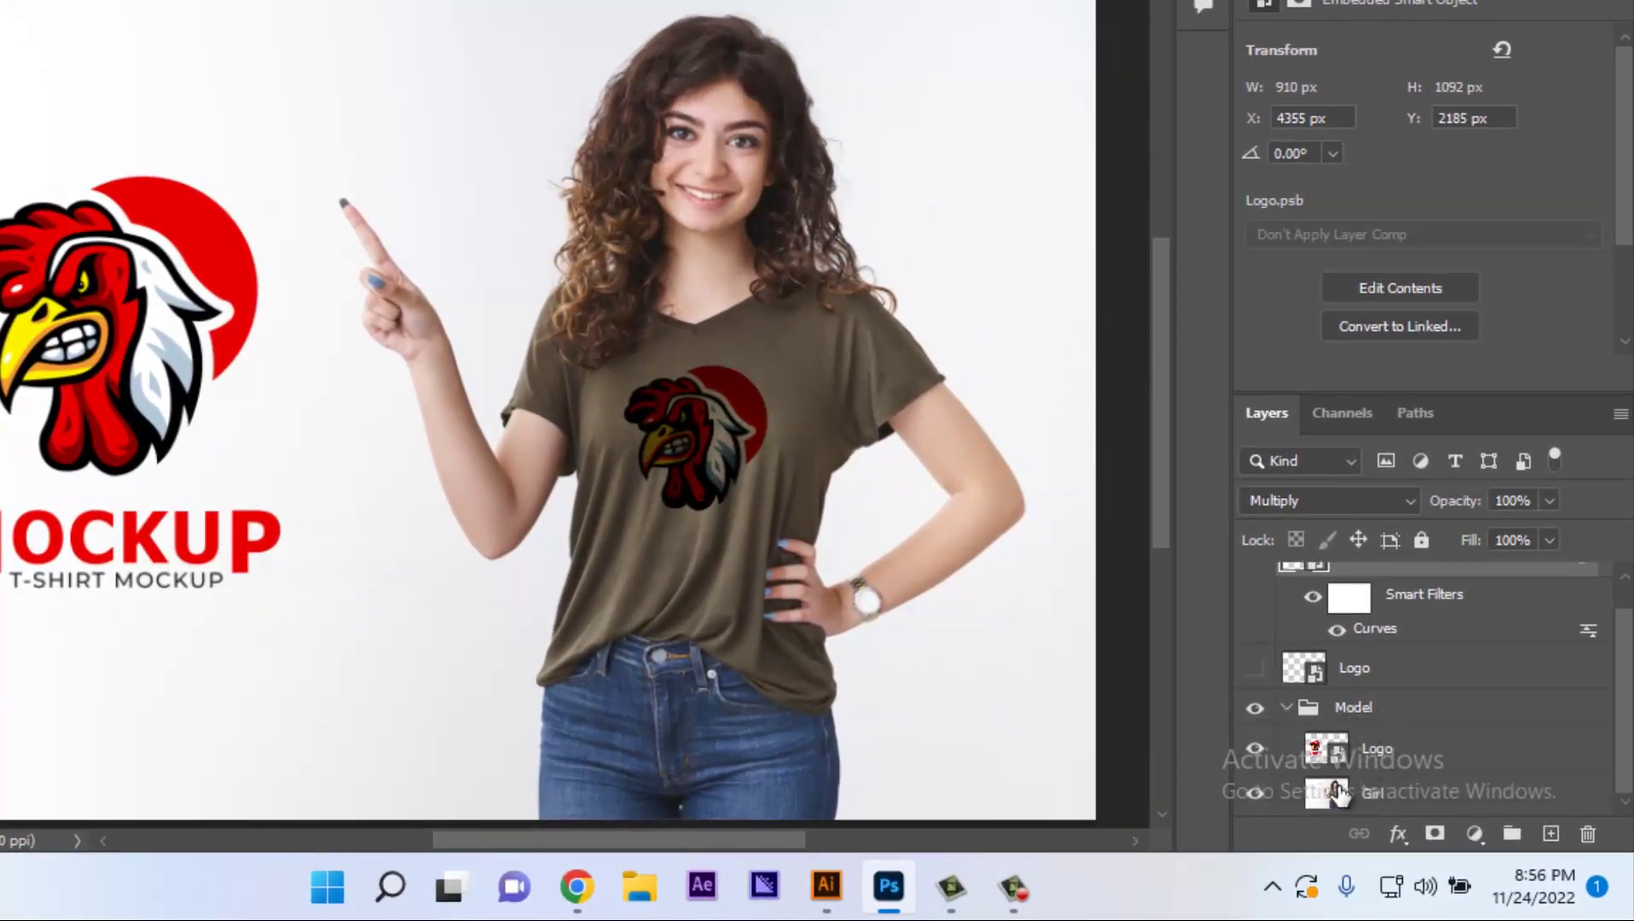
left_click(1343, 793)
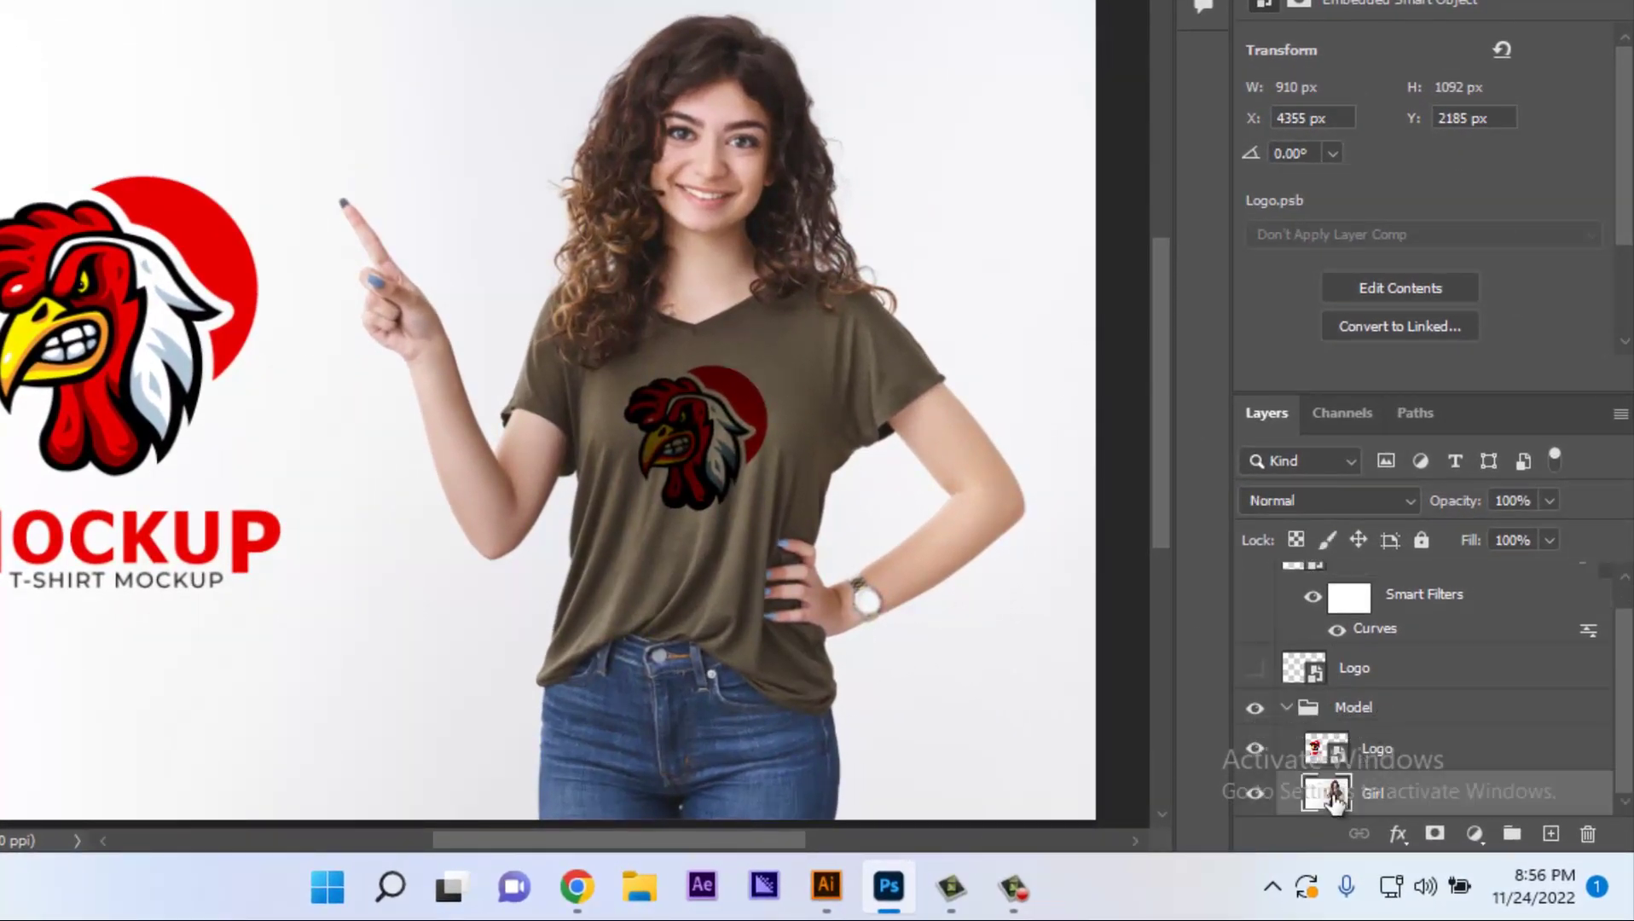
left_click(1358, 412)
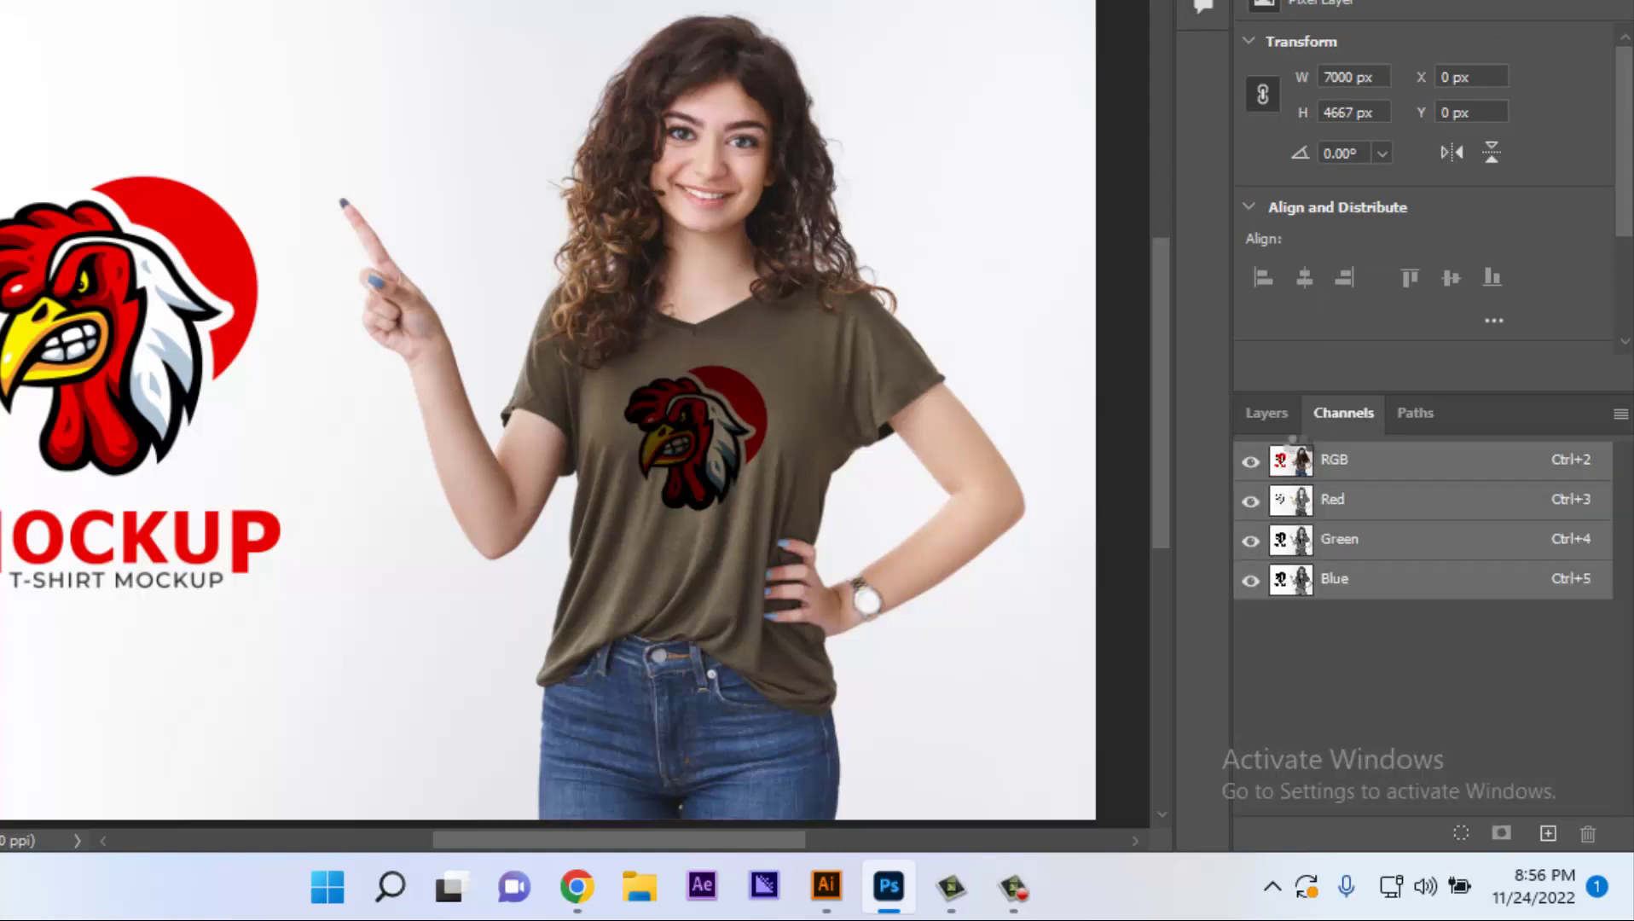
left_click(1291, 452, "ctrl")
- Add the luminosity selection as a layer mask on the Multiply layer and zoom in
left_click(1269, 417)
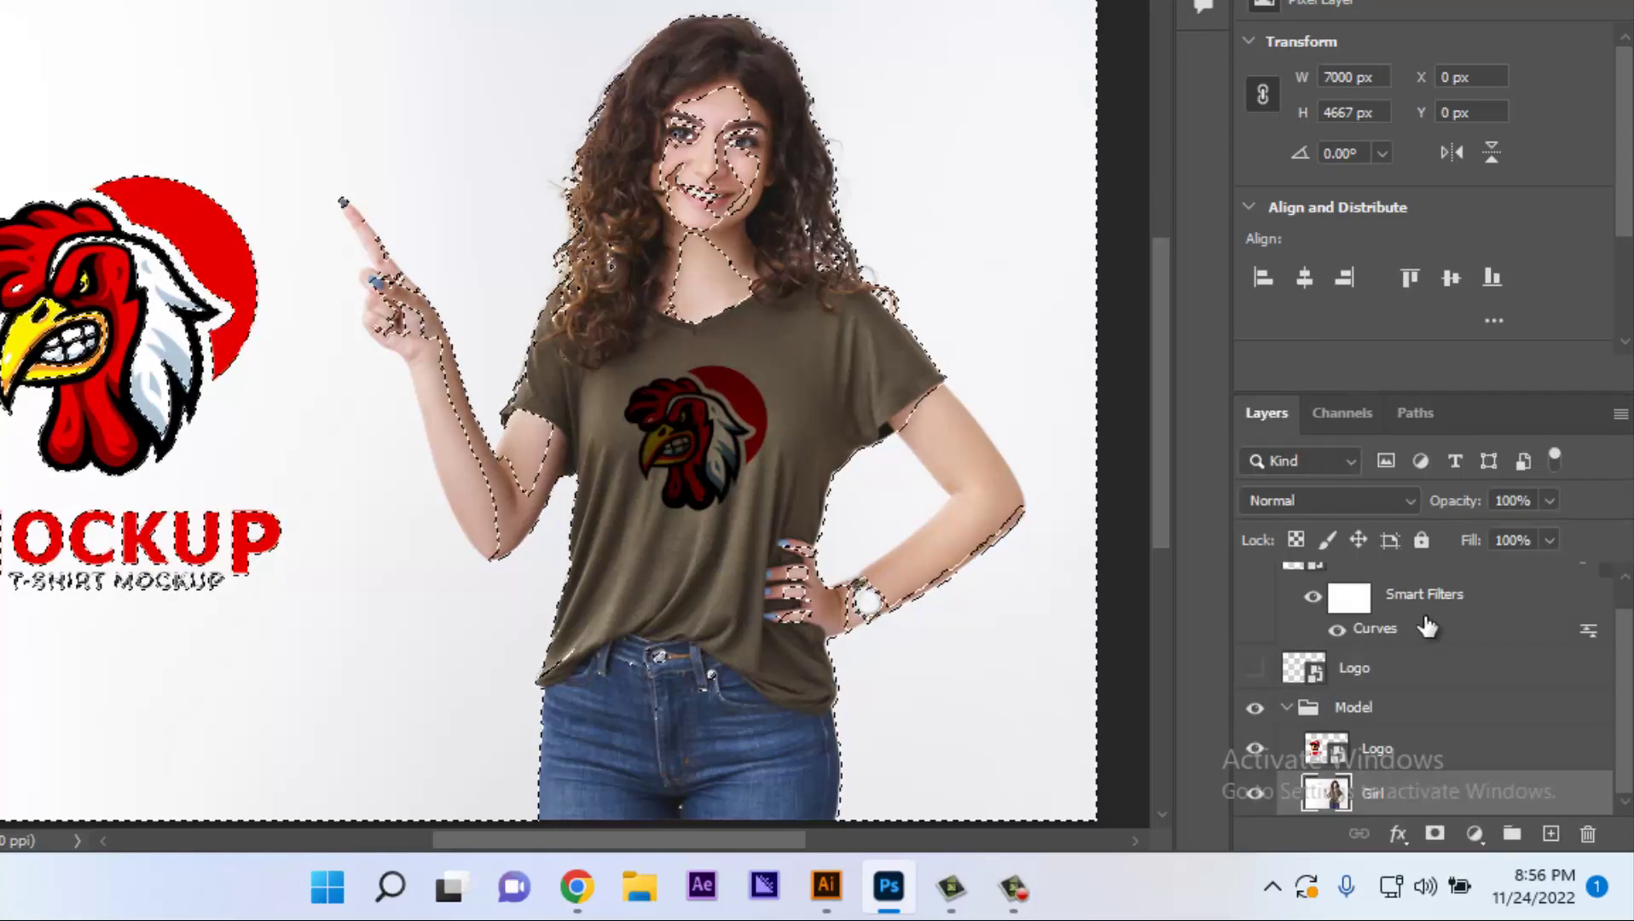
scroll(1424, 631, "up", 1)
left_click(1400, 660)
left_click(1434, 833)
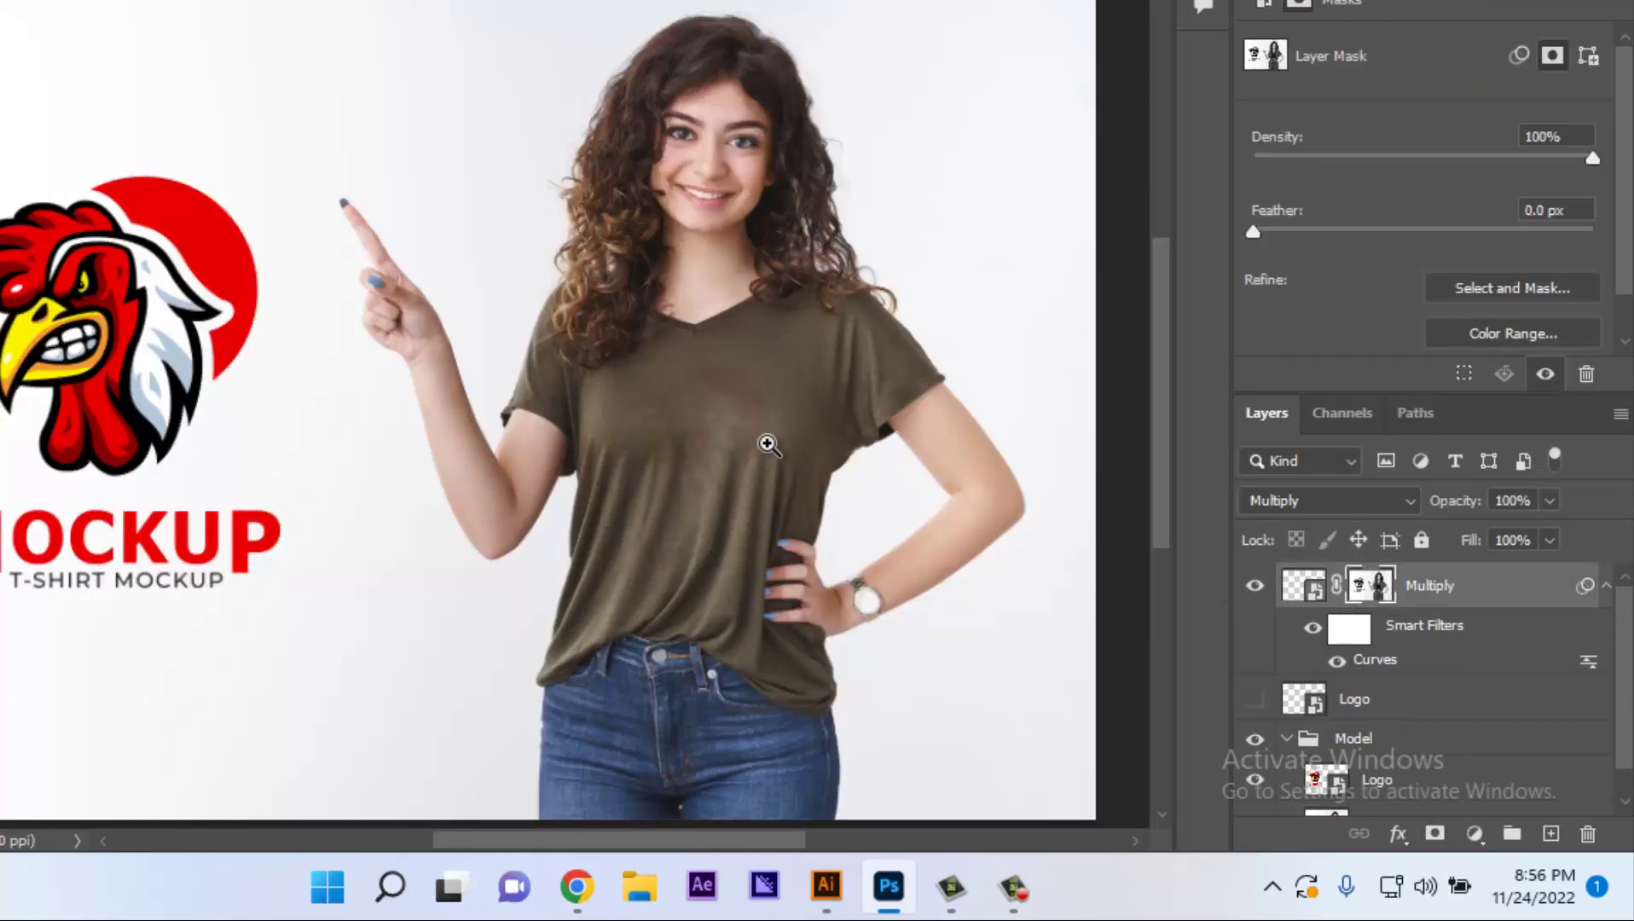
left_click(768, 445)
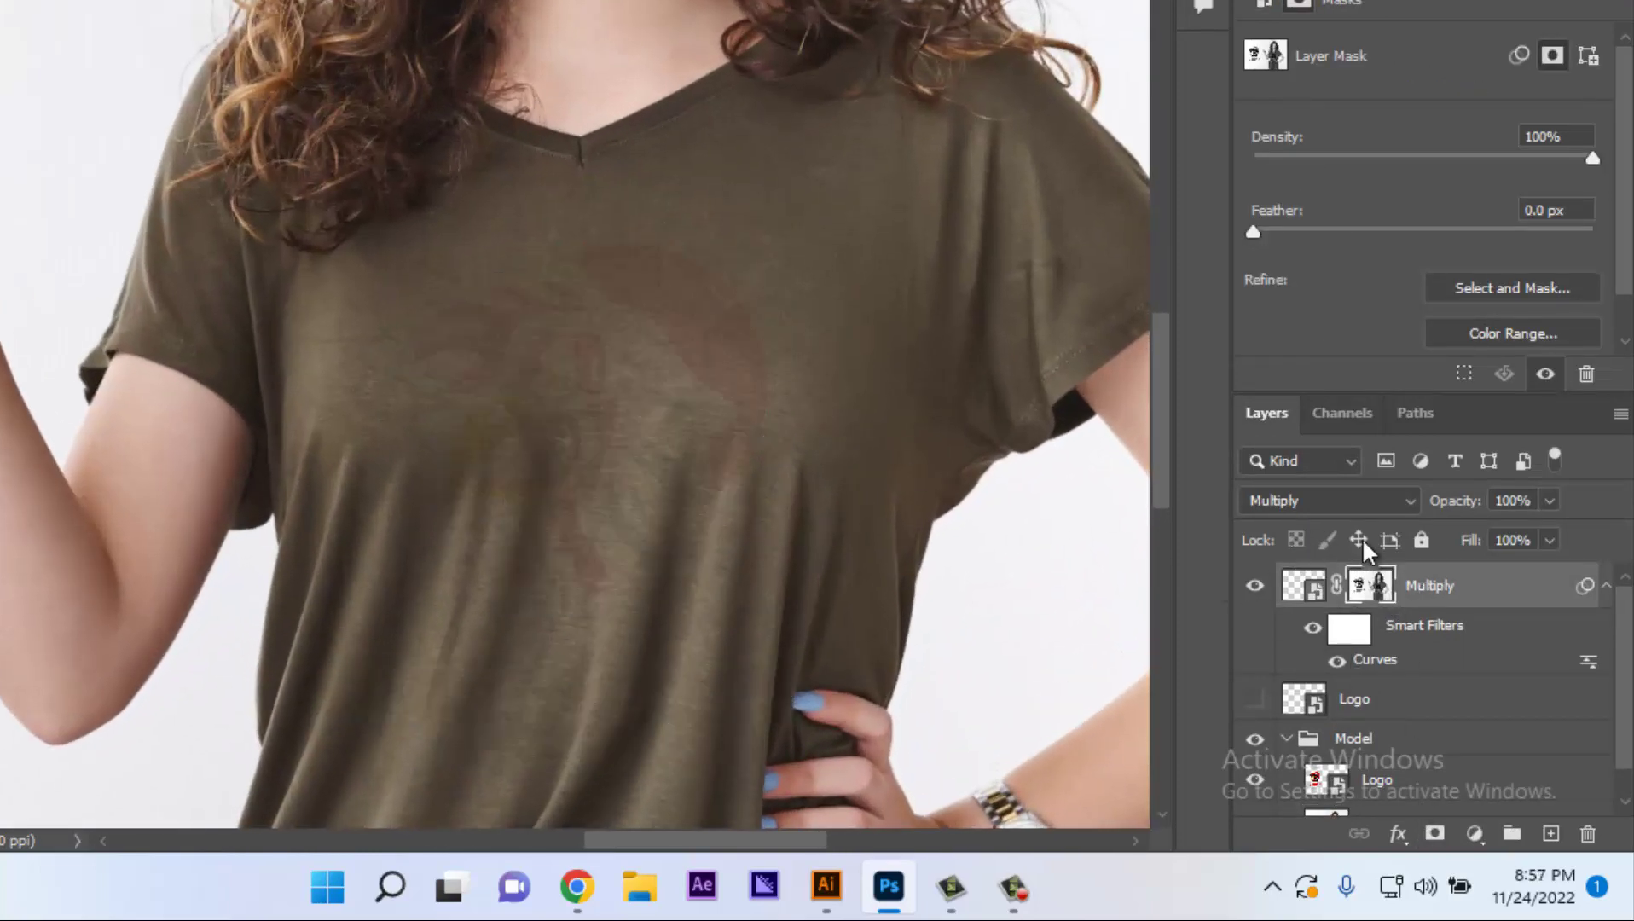
- Re-edit the Multiply layer's Curves filter, moving its black point to 222
double_click(1375, 660)
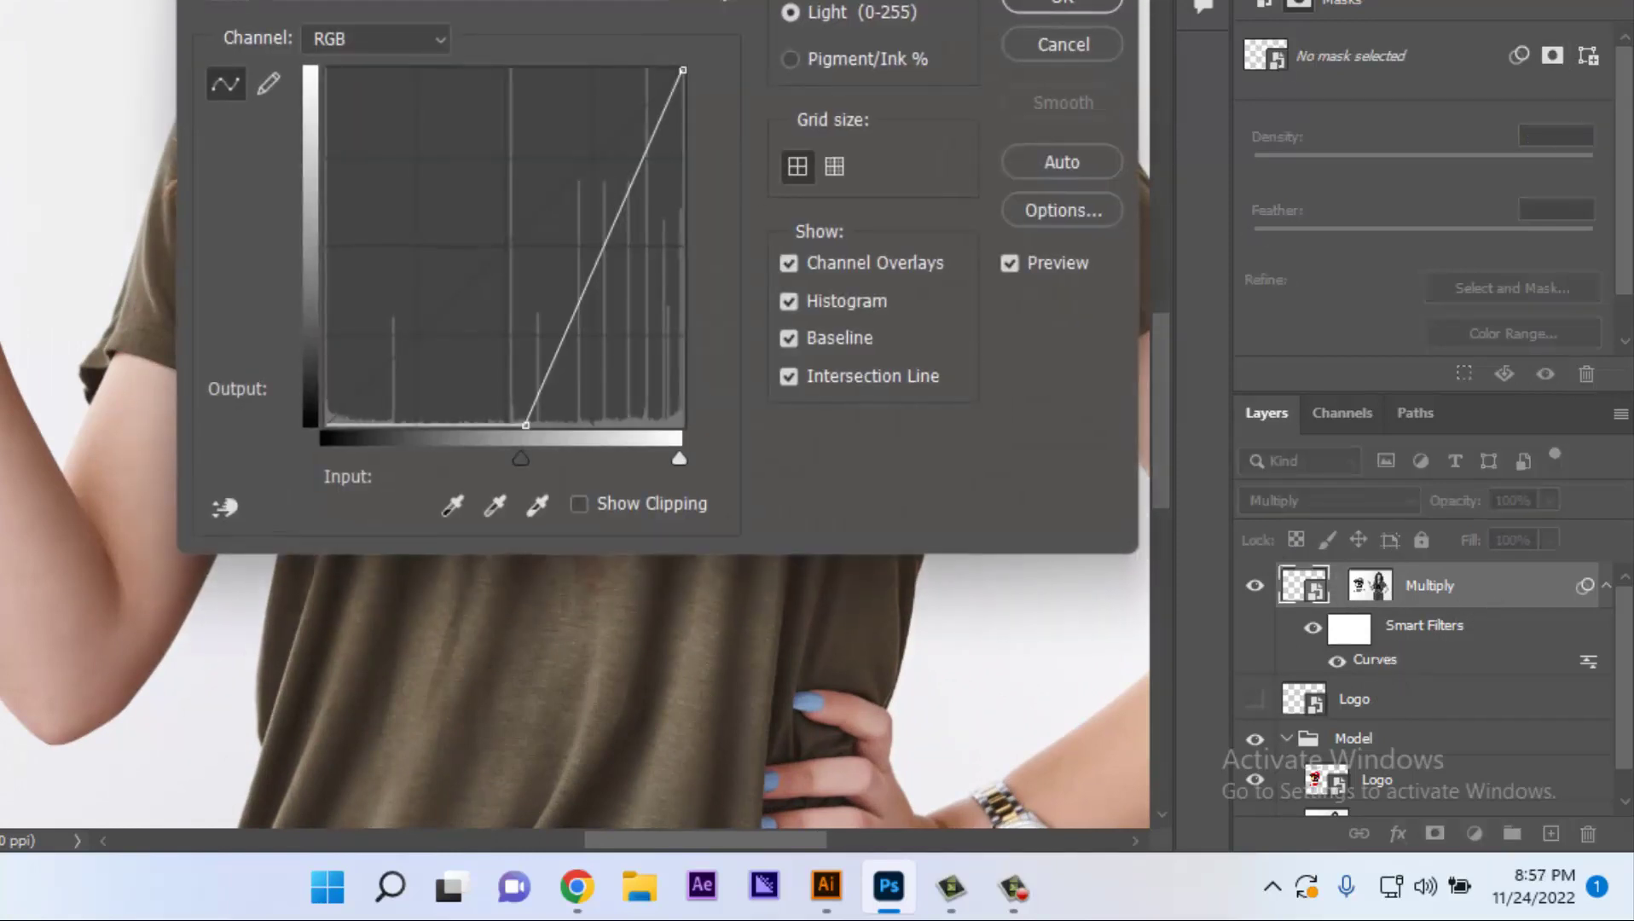
left_click_drag(528, 4, 1317, 32)
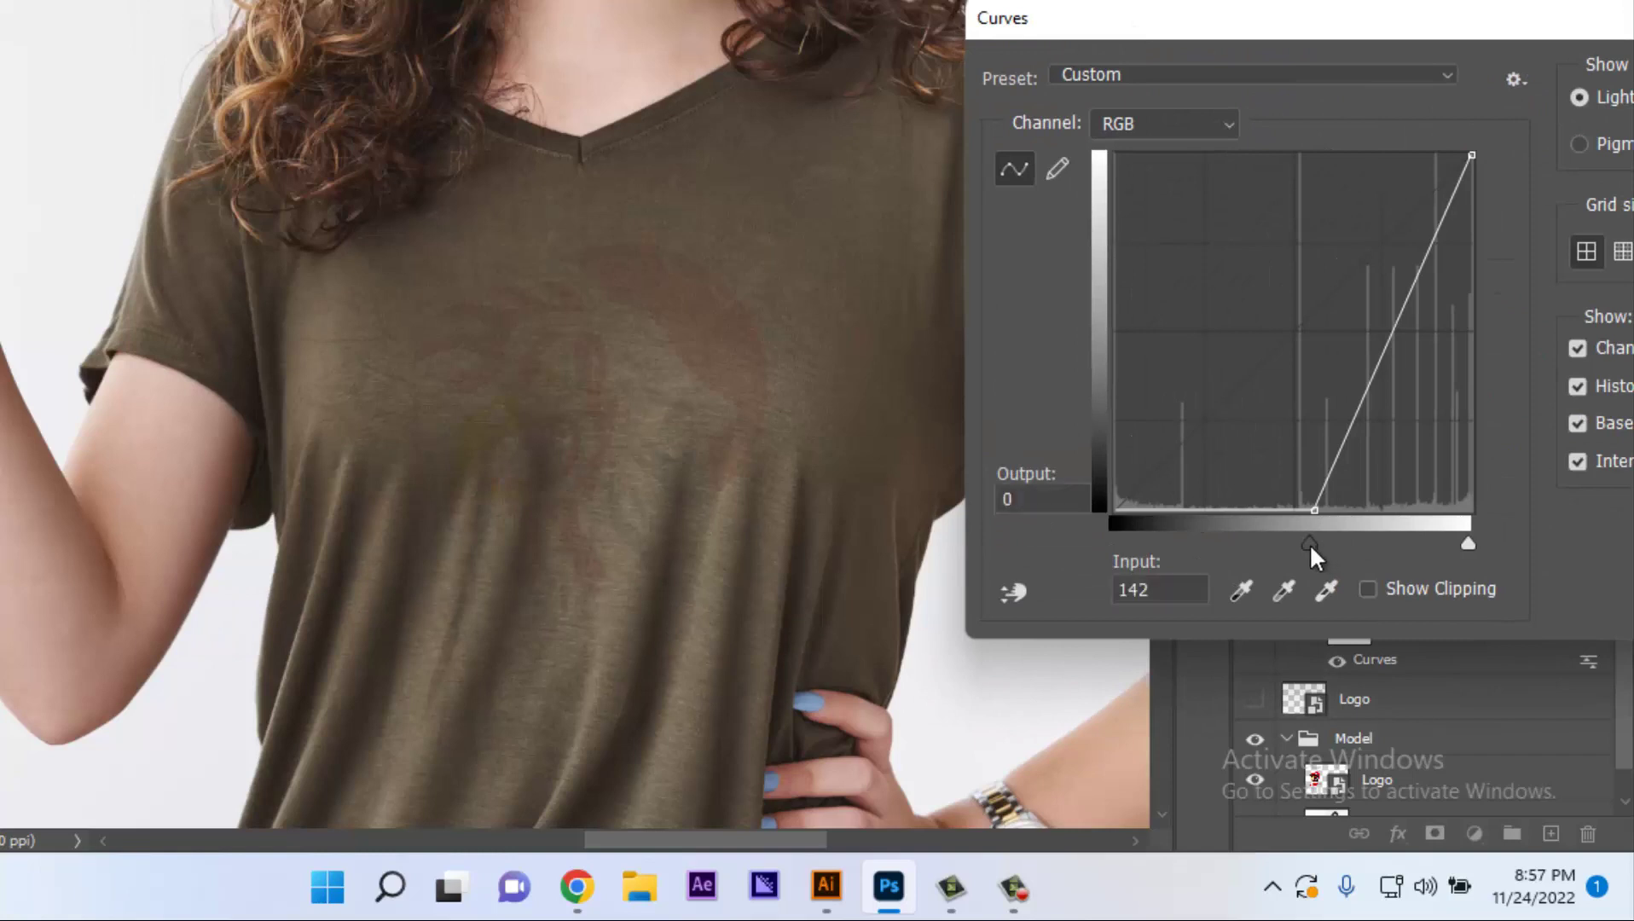
mouse_move(1311, 548)
left_mouse_down()
mouse_move(1036, 533)
mouse_move(1553, 555)
mouse_move(1305, 544)
mouse_move(1423, 538)
mouse_move(981, 547)
left_mouse_up()
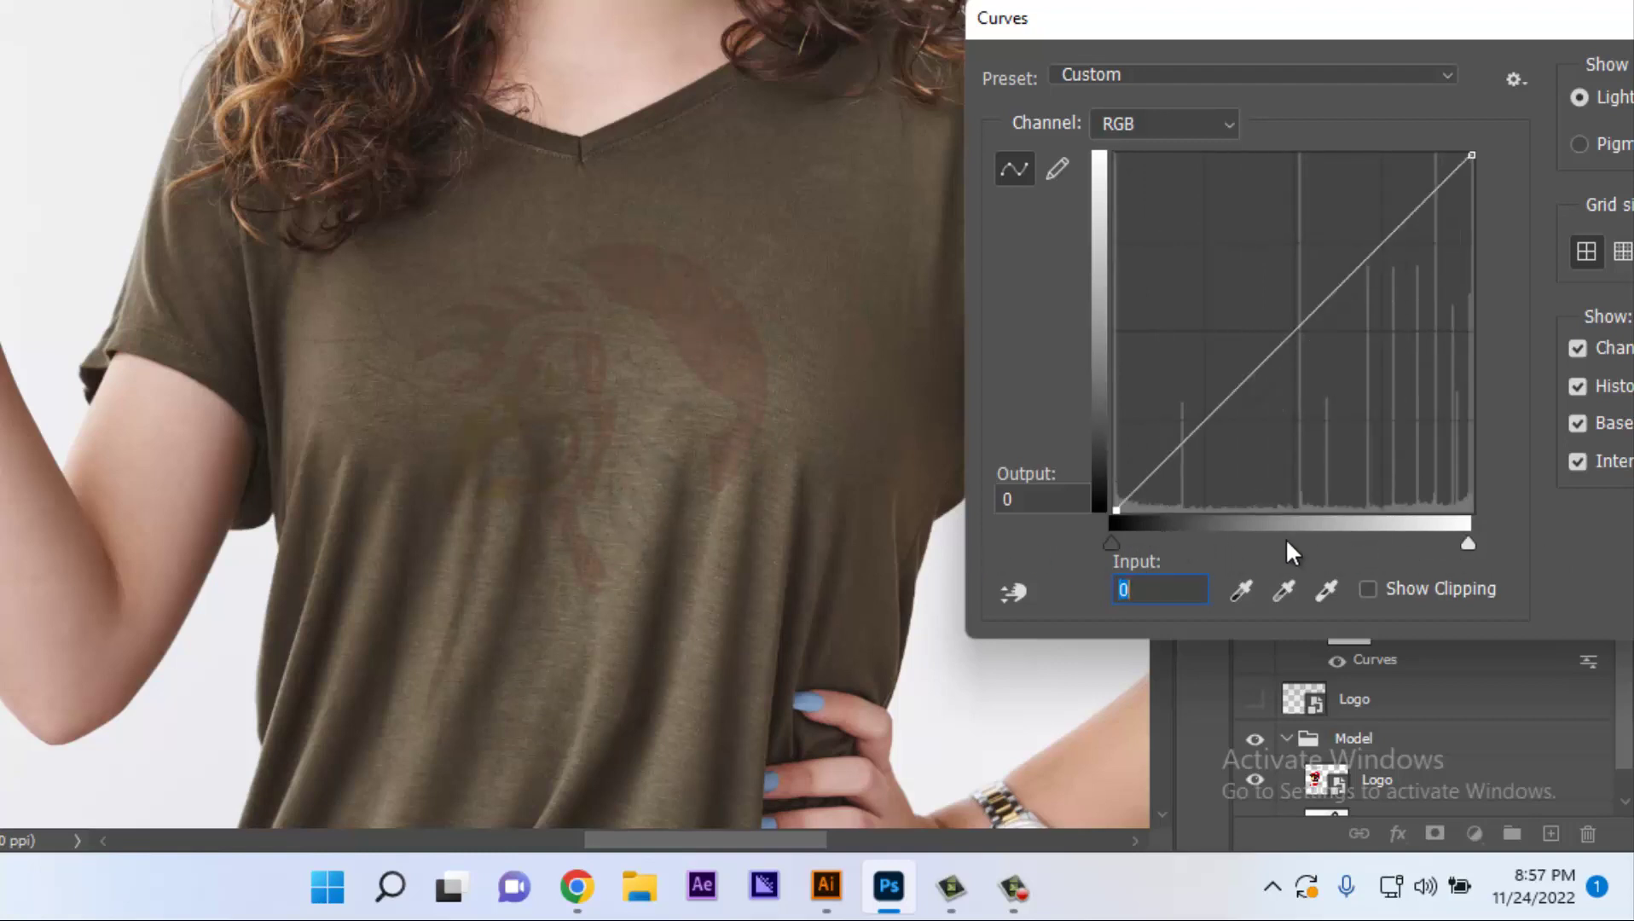
mouse_move(1280, 539)
left_mouse_down()
mouse_move(1397, 558)
mouse_move(1422, 543)
left_mouse_up()
left_click_drag(1522, 34, 1348, 47)
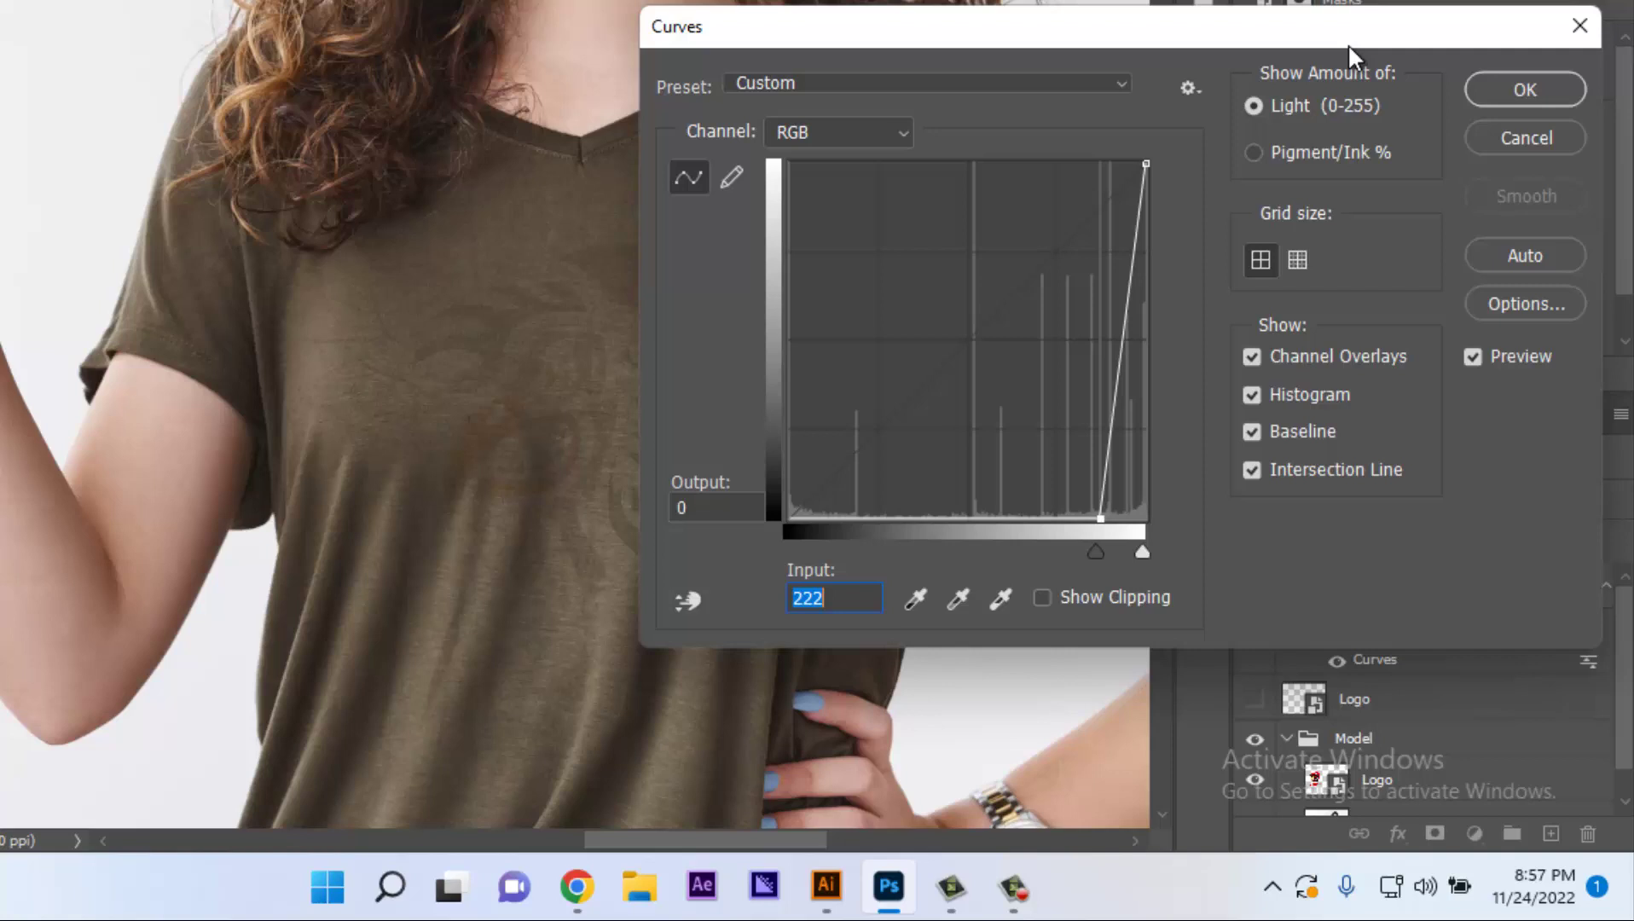
left_click(1527, 89)
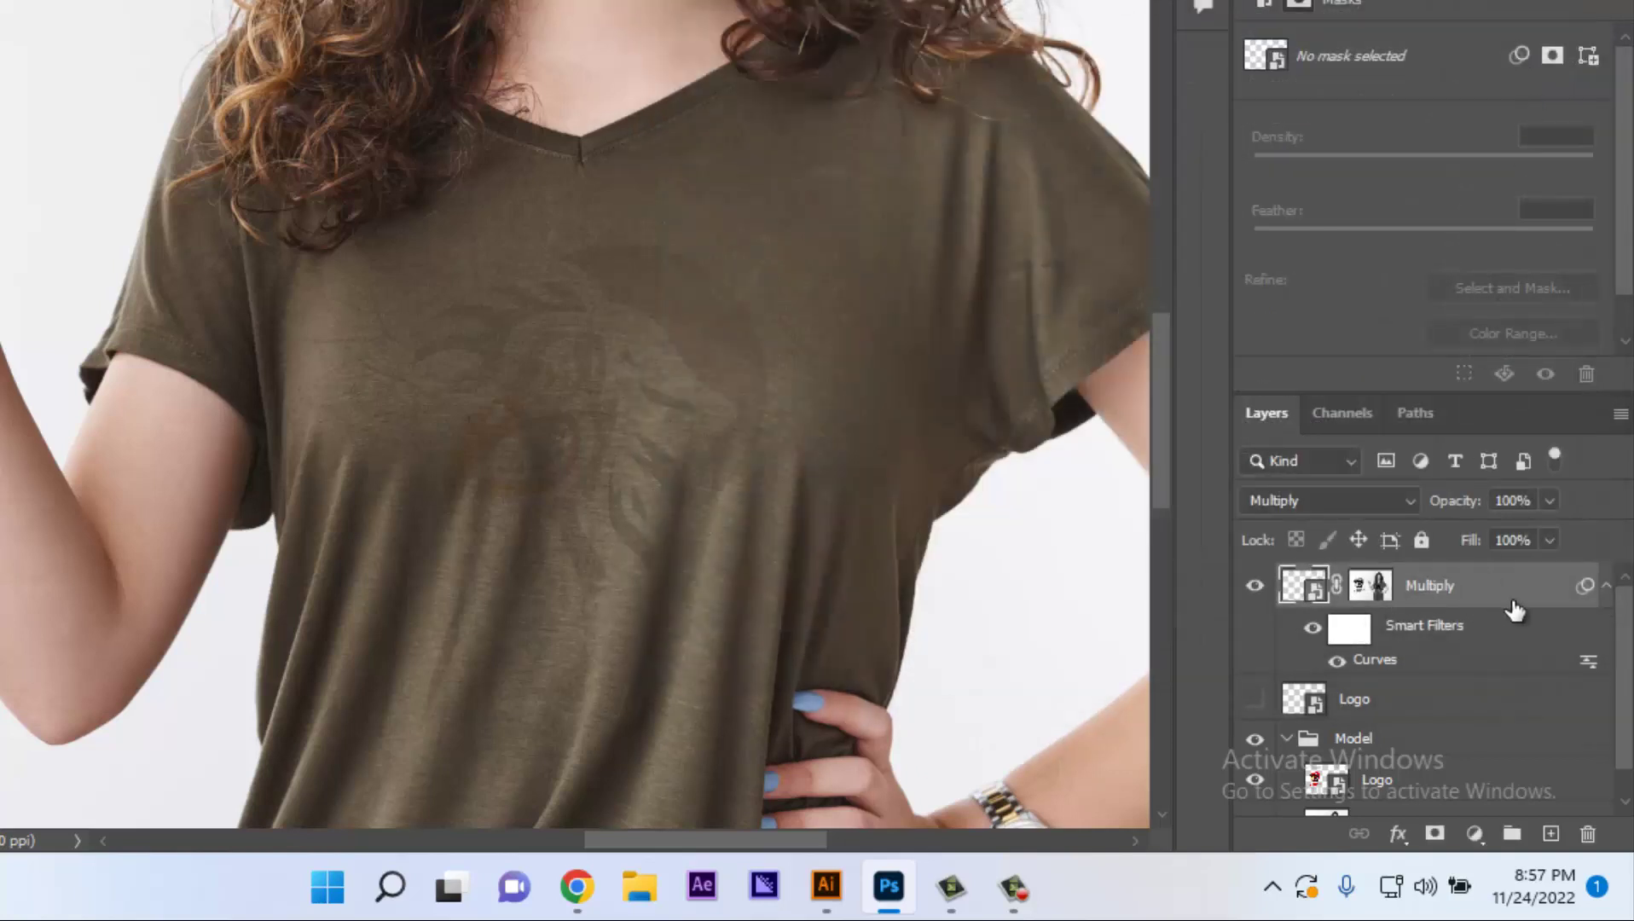
- Duplicate the Multiply layer, rename the copy 'Screen' and set it to Screen blend mode
key("ctrl+j")
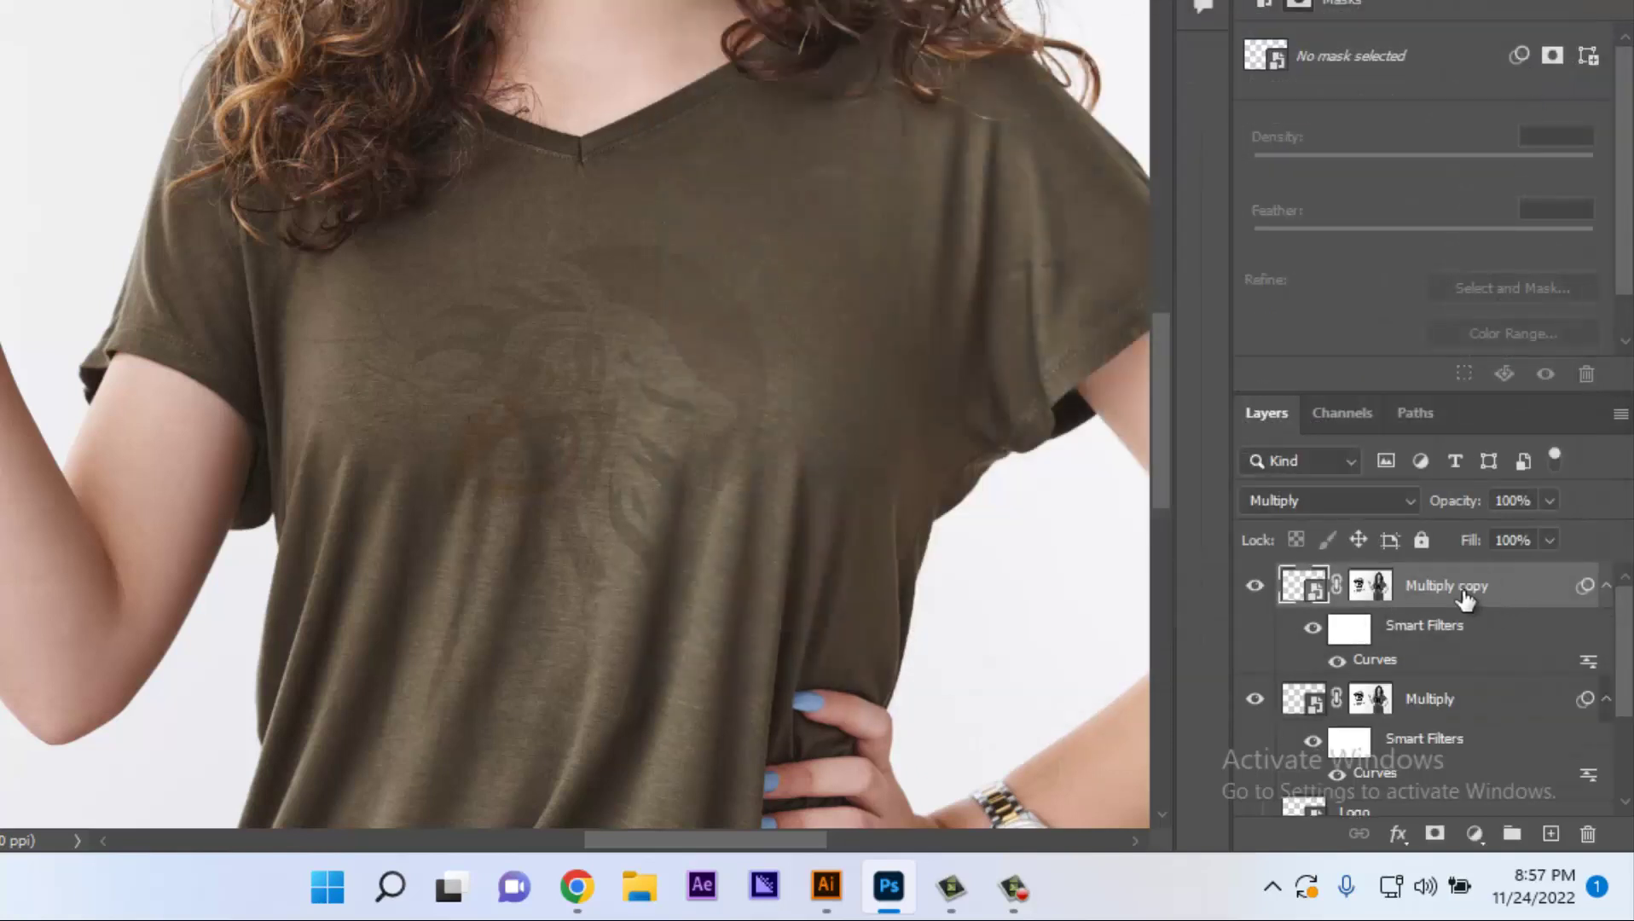
double_click(1465, 586)
key("BackSpace")
type("een")
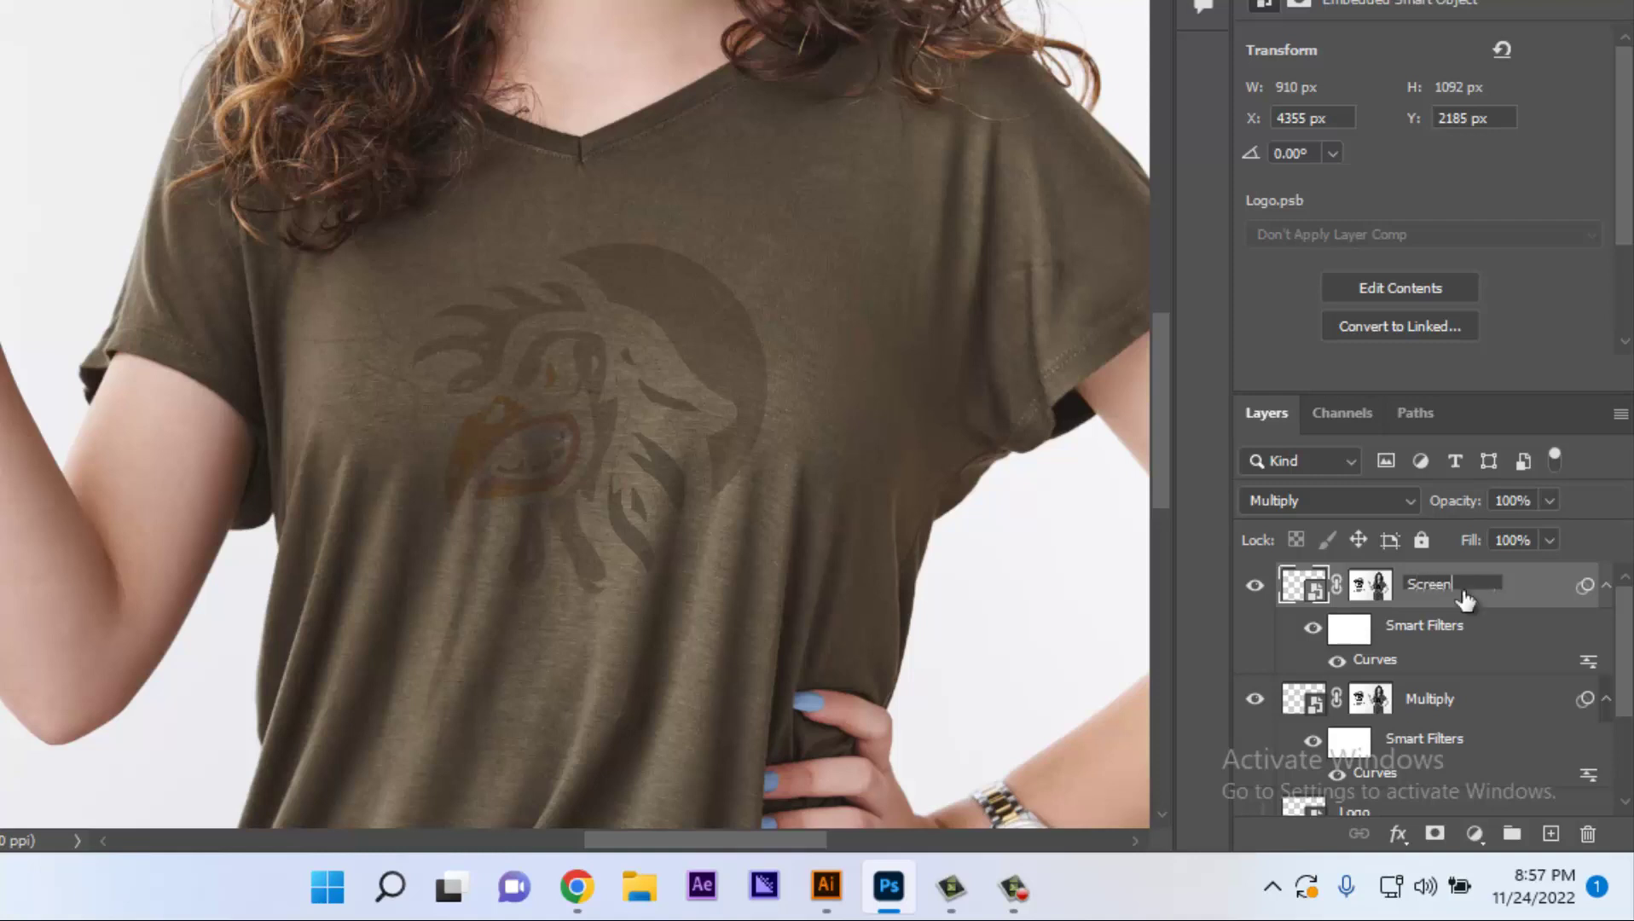
key("Return")
left_click(1288, 499)
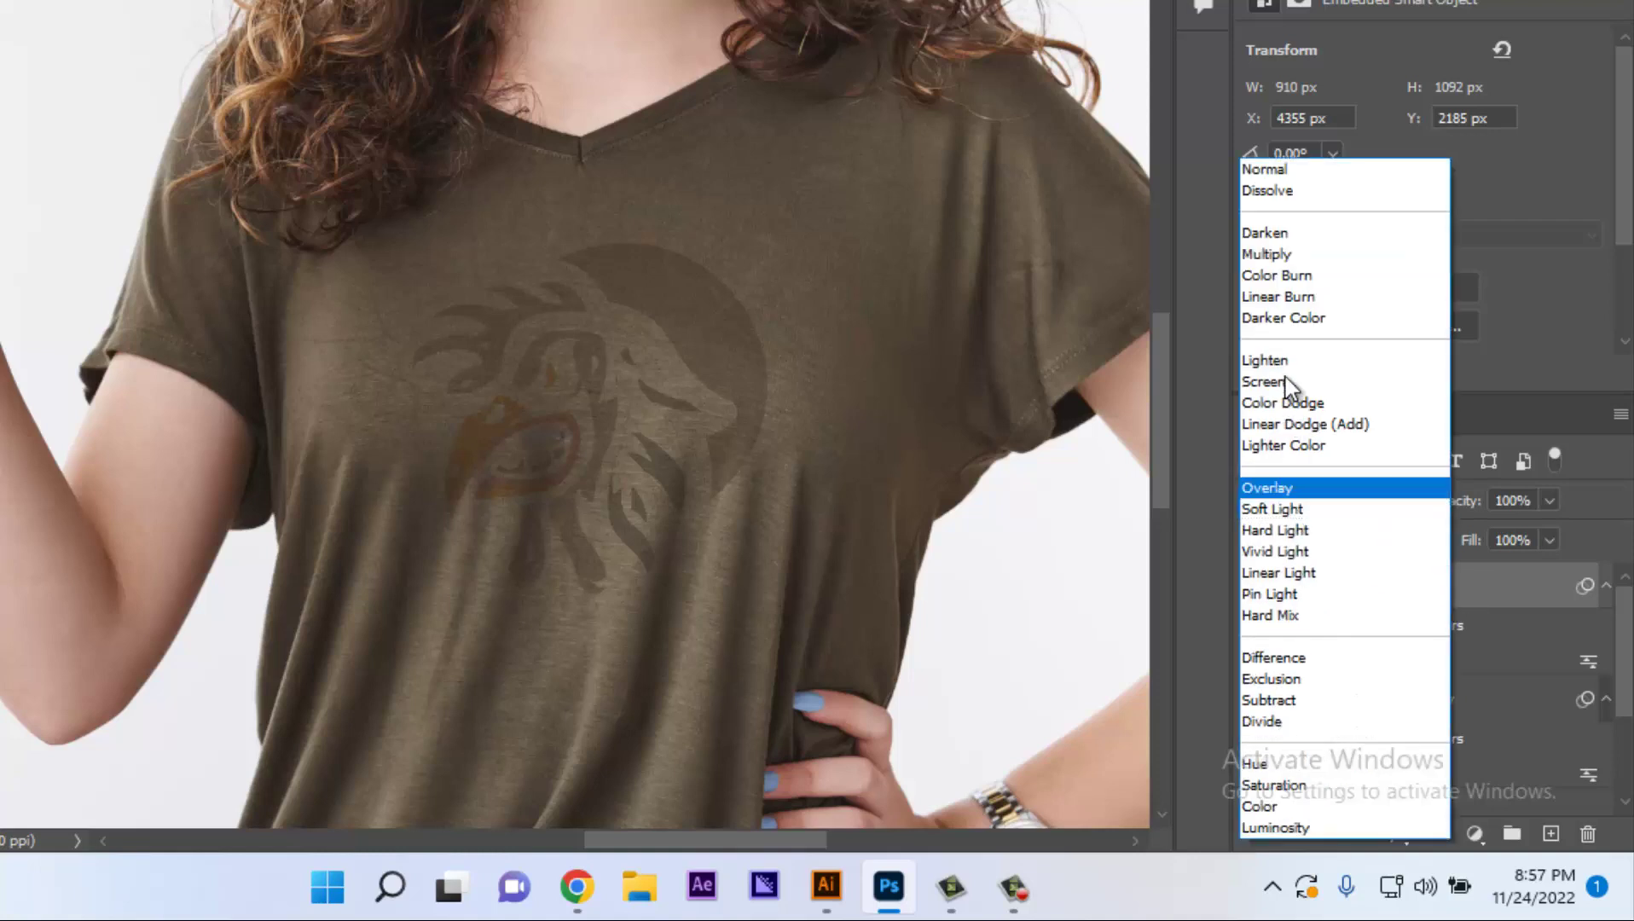
left_click(1281, 383)
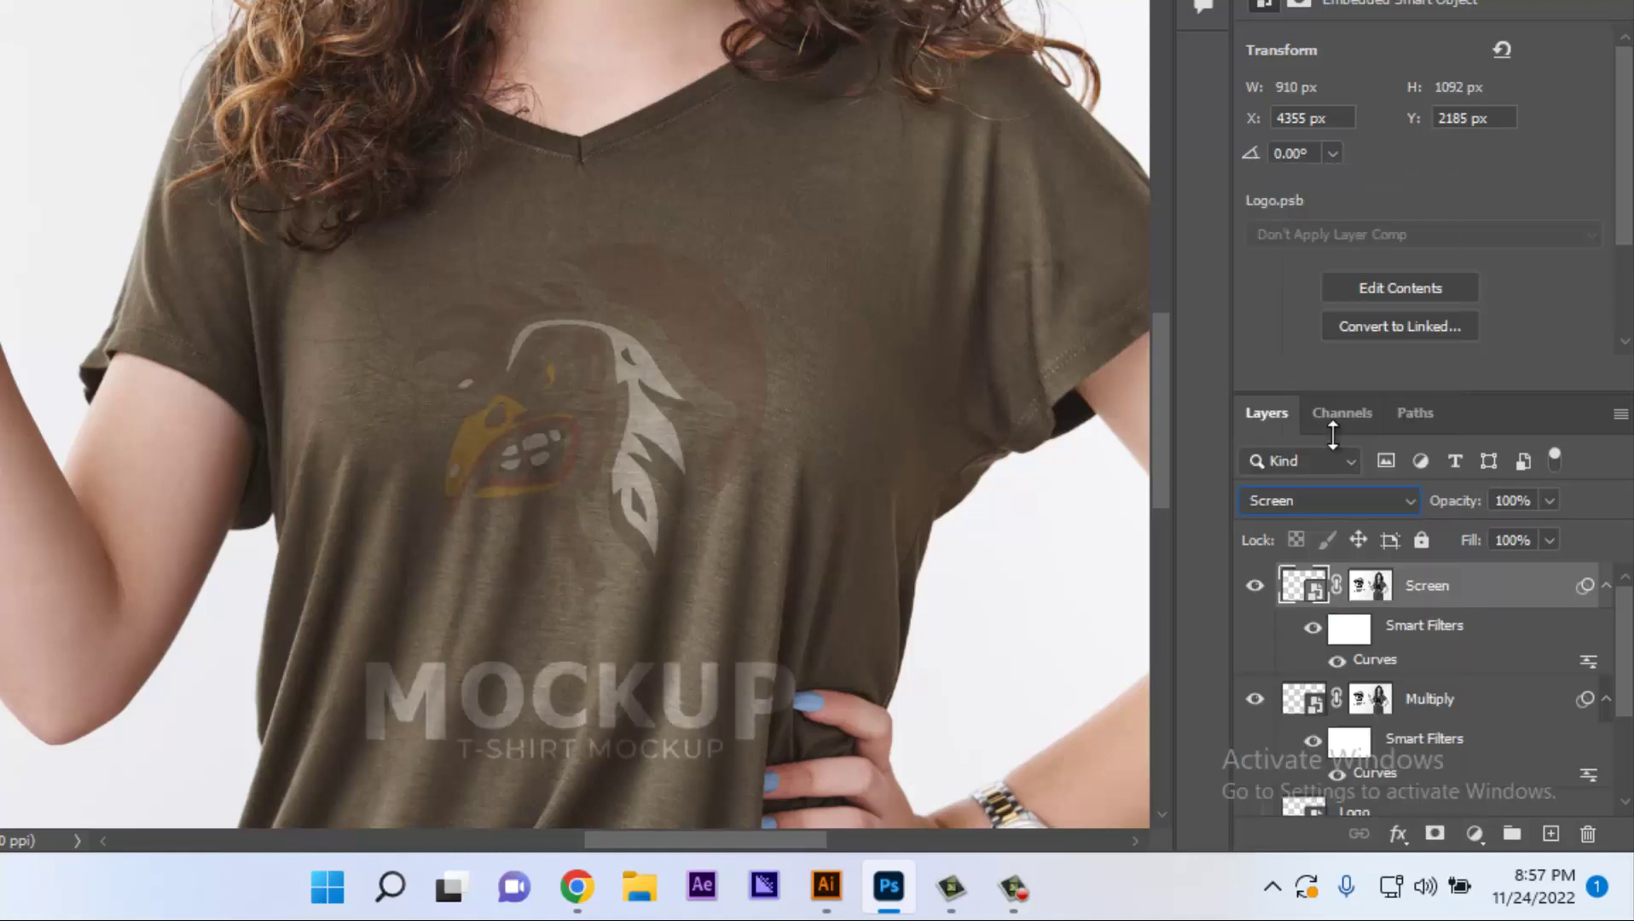
- Edit the Screen layer's Curves filter, pulling the white point to input 44
double_click(1375, 660)
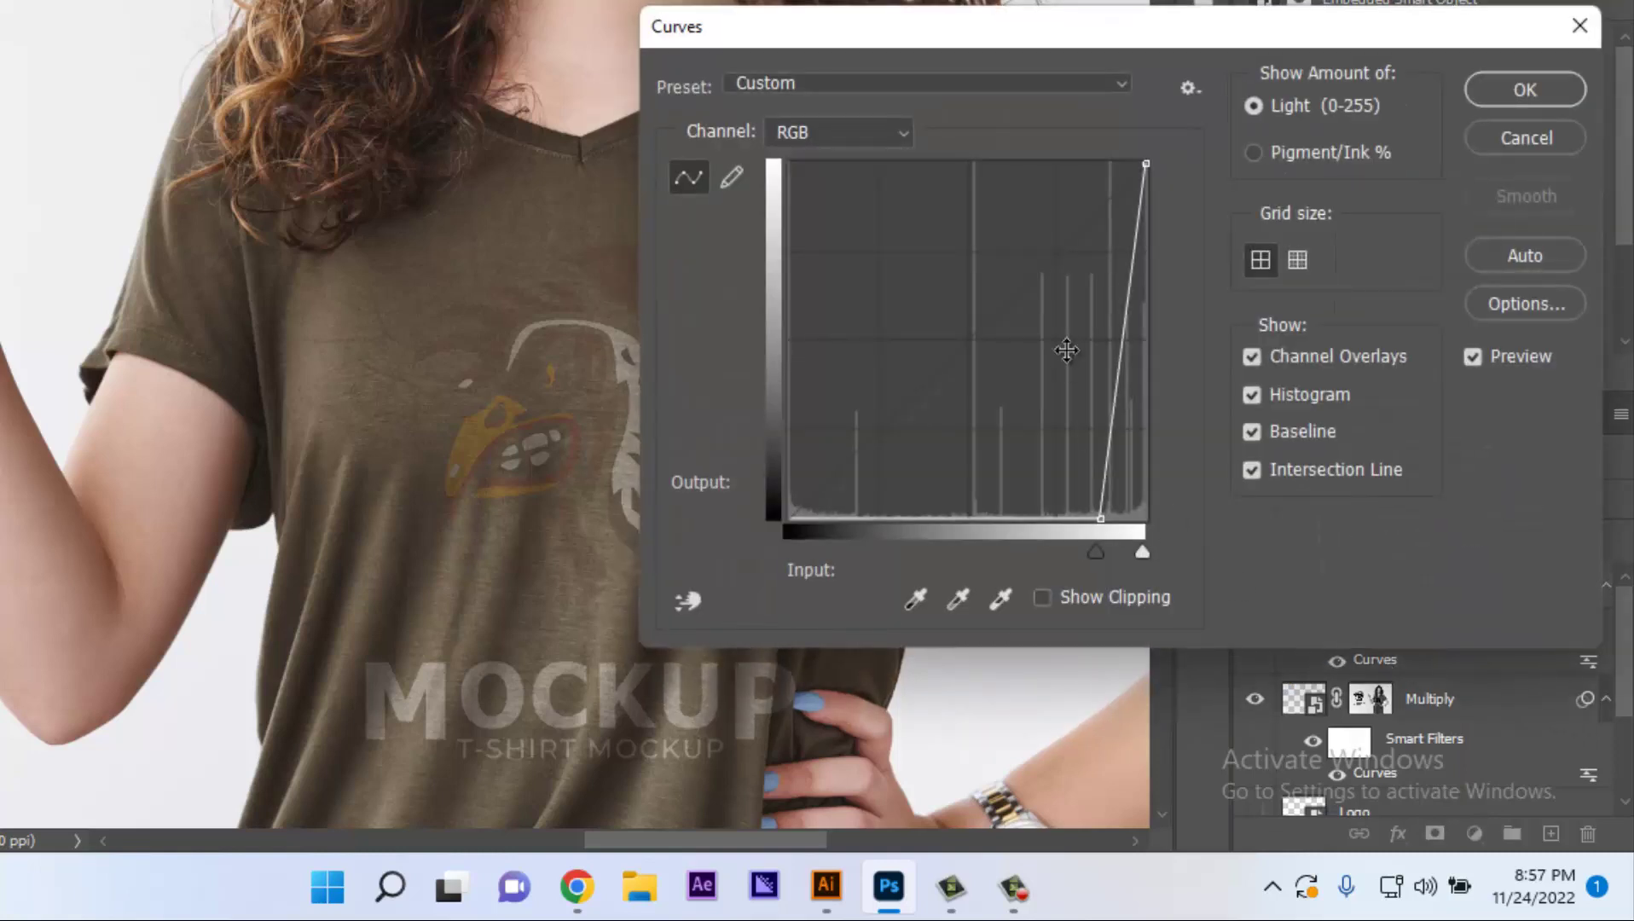
left_click_drag(1105, 551, 768, 552)
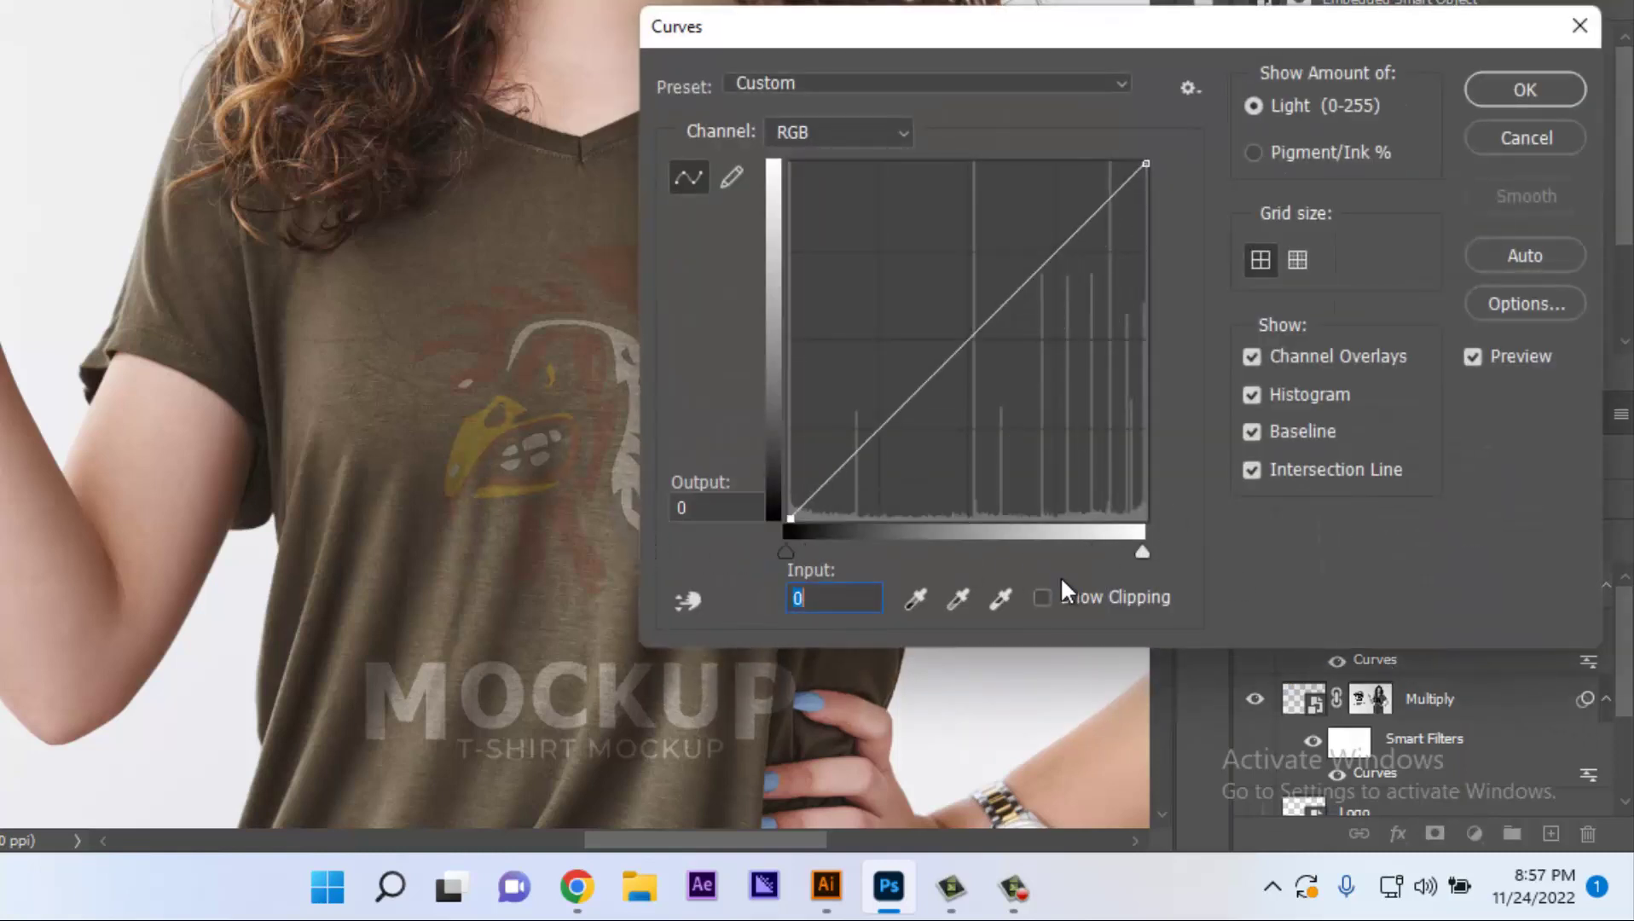
mouse_move(1143, 553)
left_mouse_down()
mouse_move(815, 550)
mouse_move(1138, 551)
left_mouse_up()
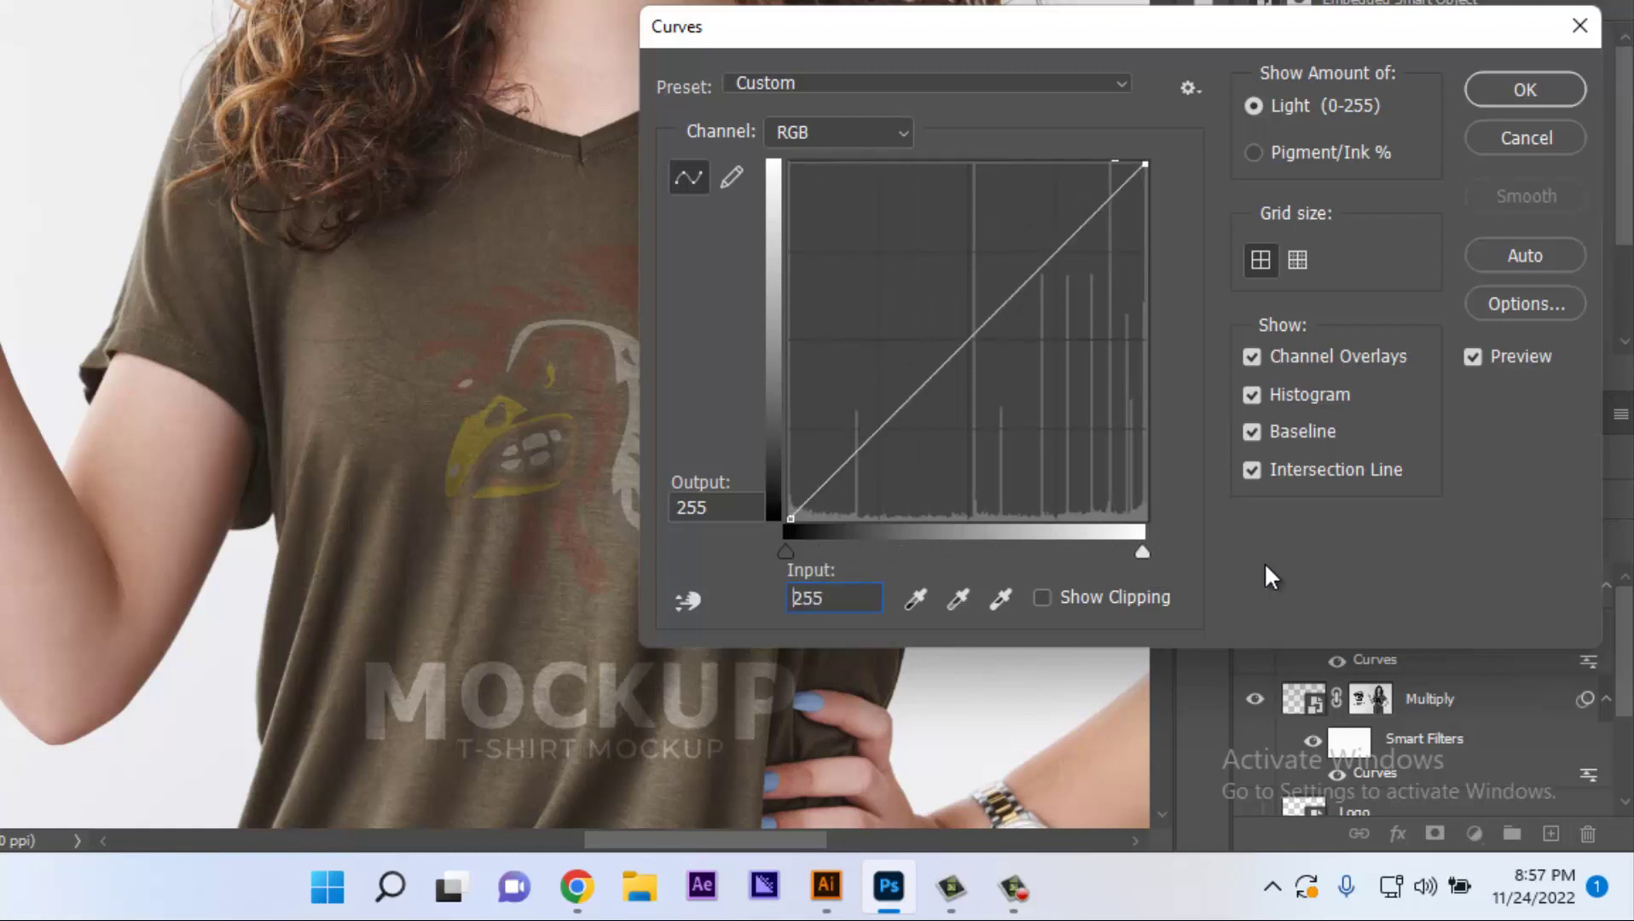
left_click_drag(973, 549, 845, 546)
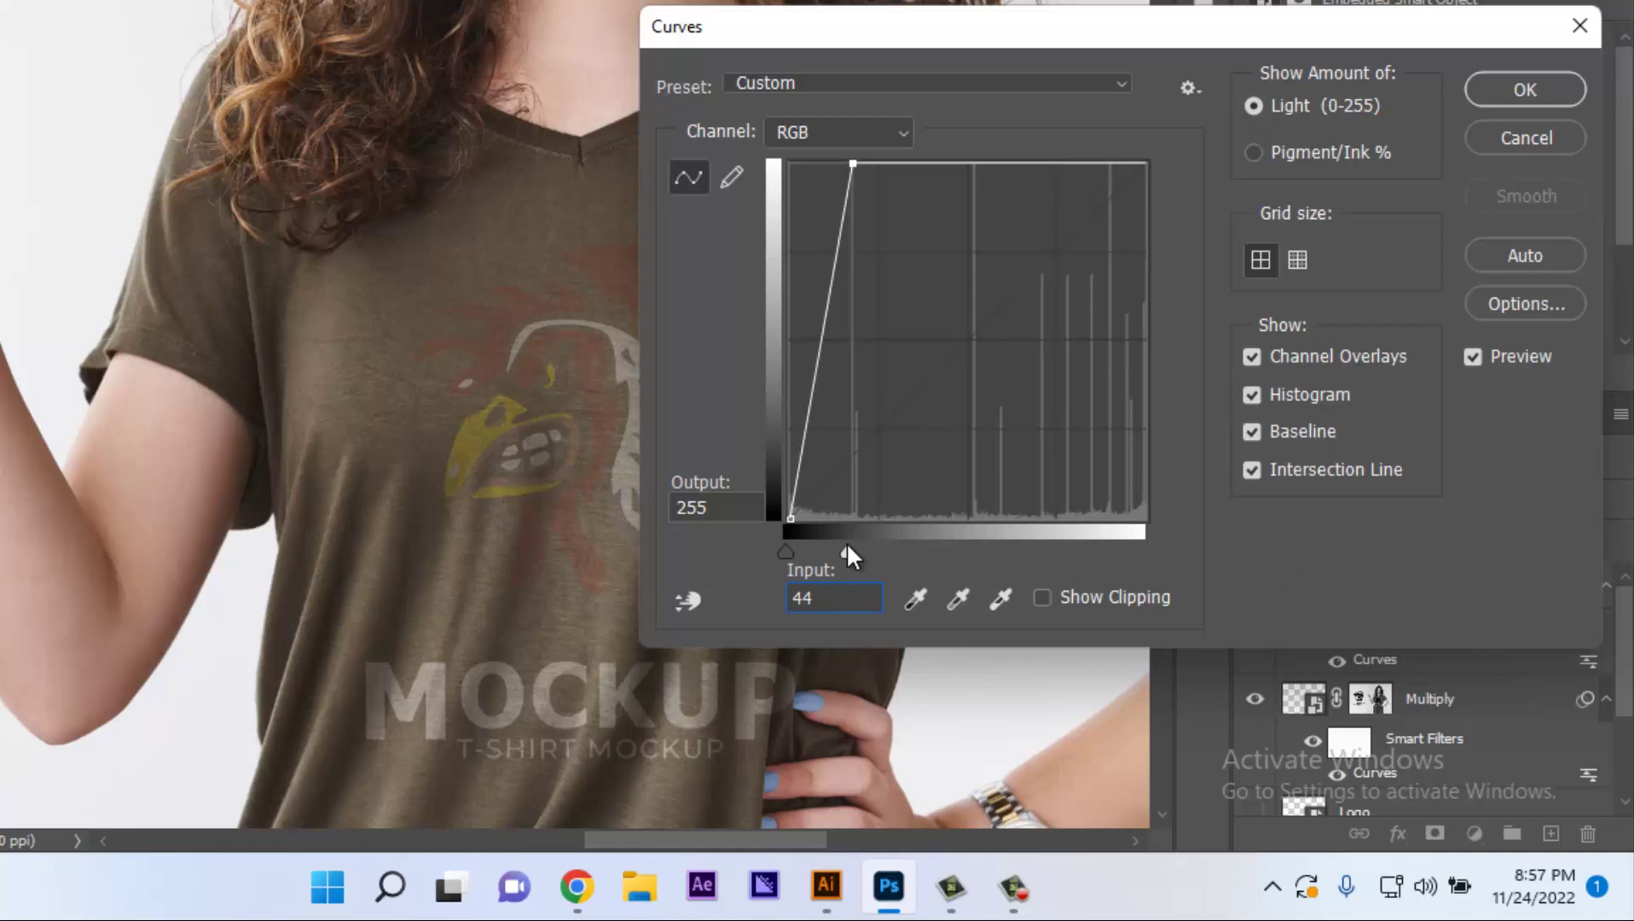
left_click(1526, 88)
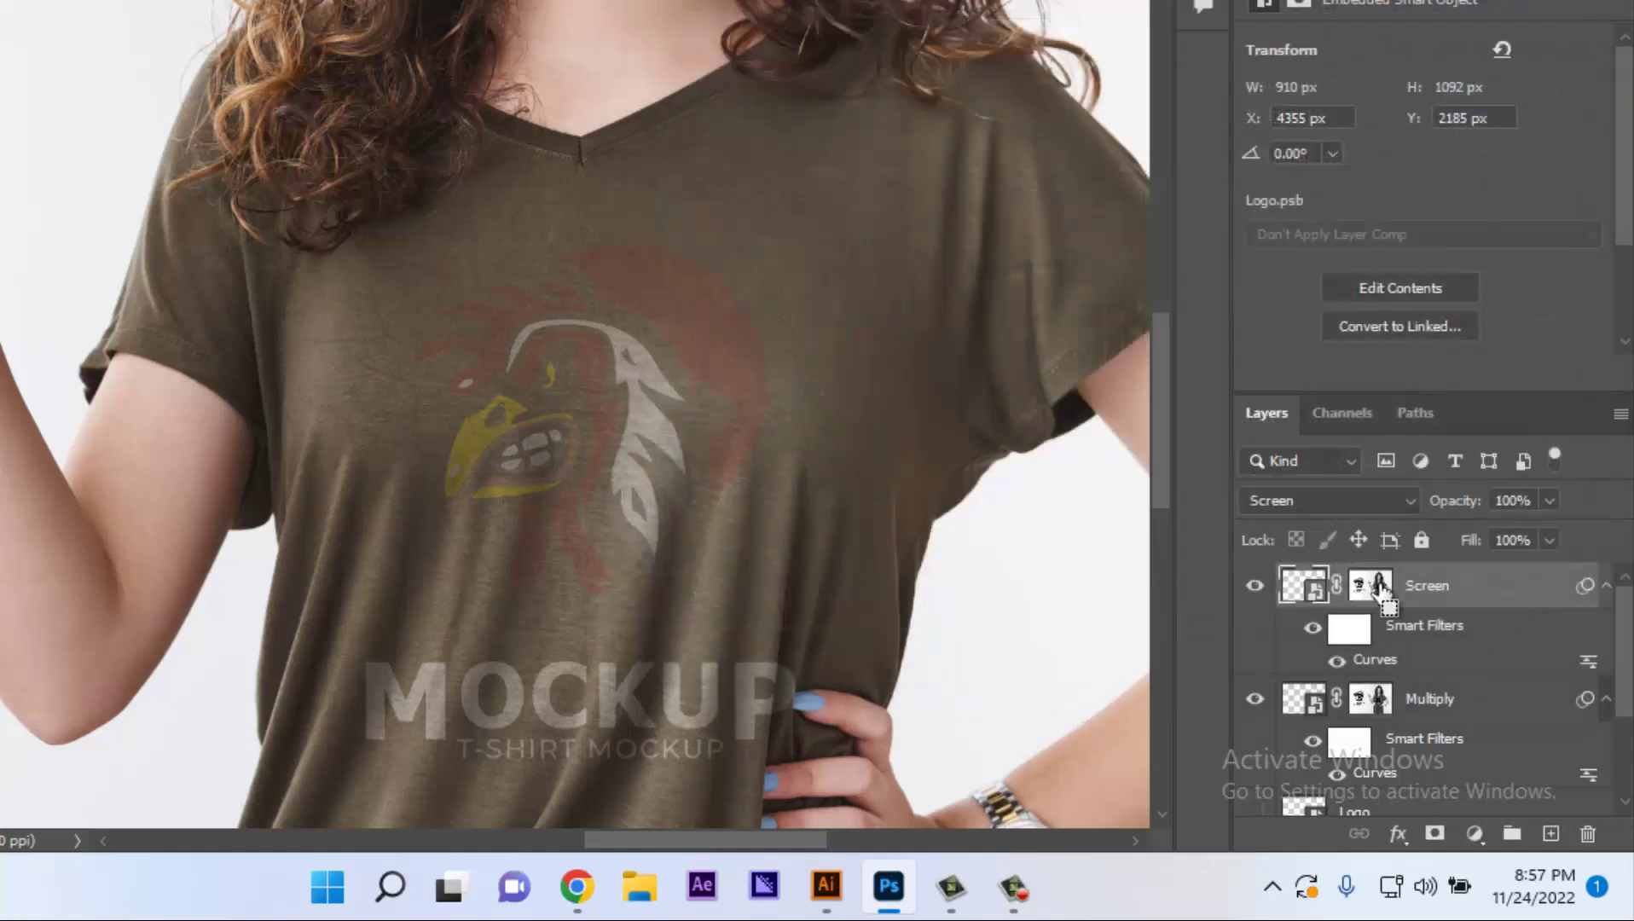
- Undo a stray invert on the Screen layer and clear the selection around the model
left_click(1379, 583, "ctrl")
key("ctrl+i")
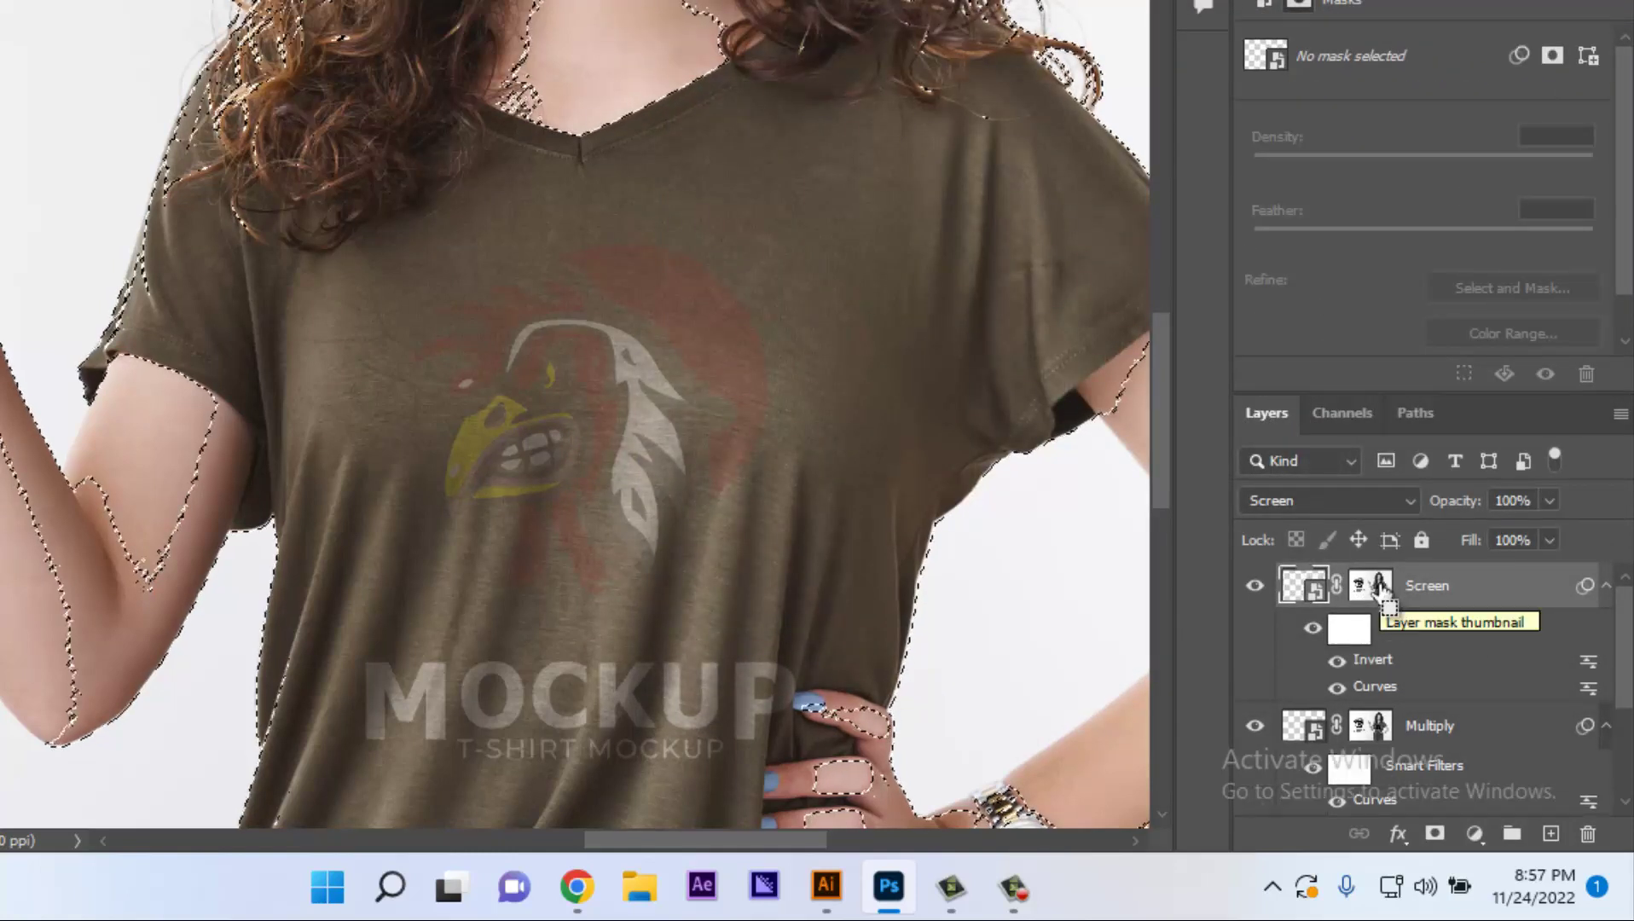
key("ctrl+z")
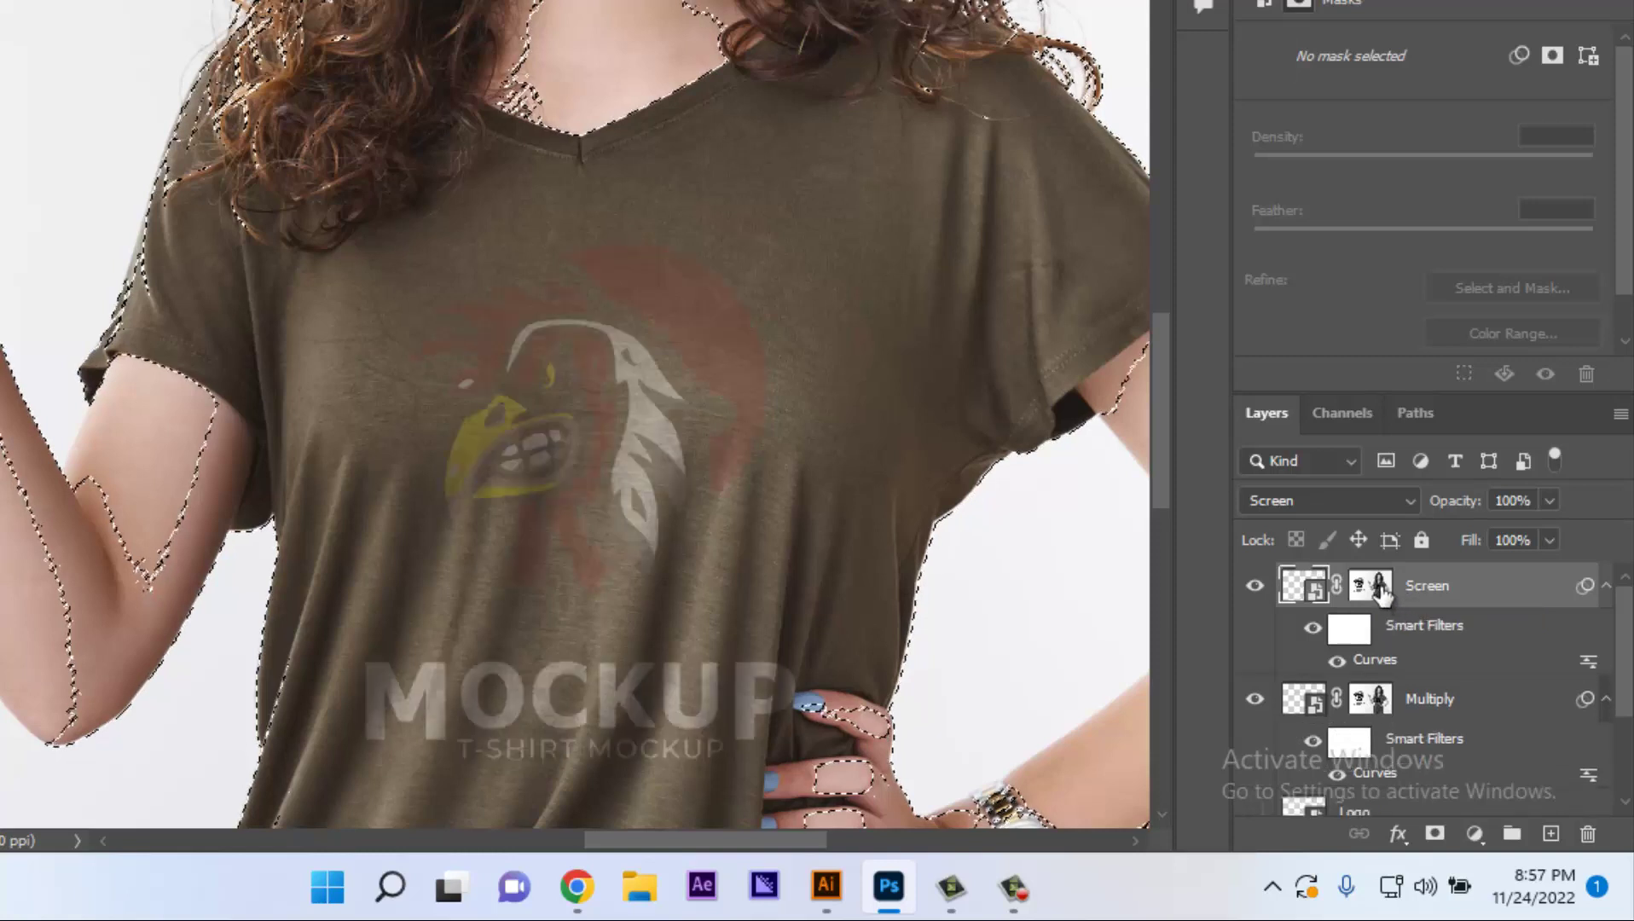
key("ctrl+shift+z")
scroll(1379, 597, "down", 2)
key("ctrl+d")
scroll(1382, 594, "up", 2)
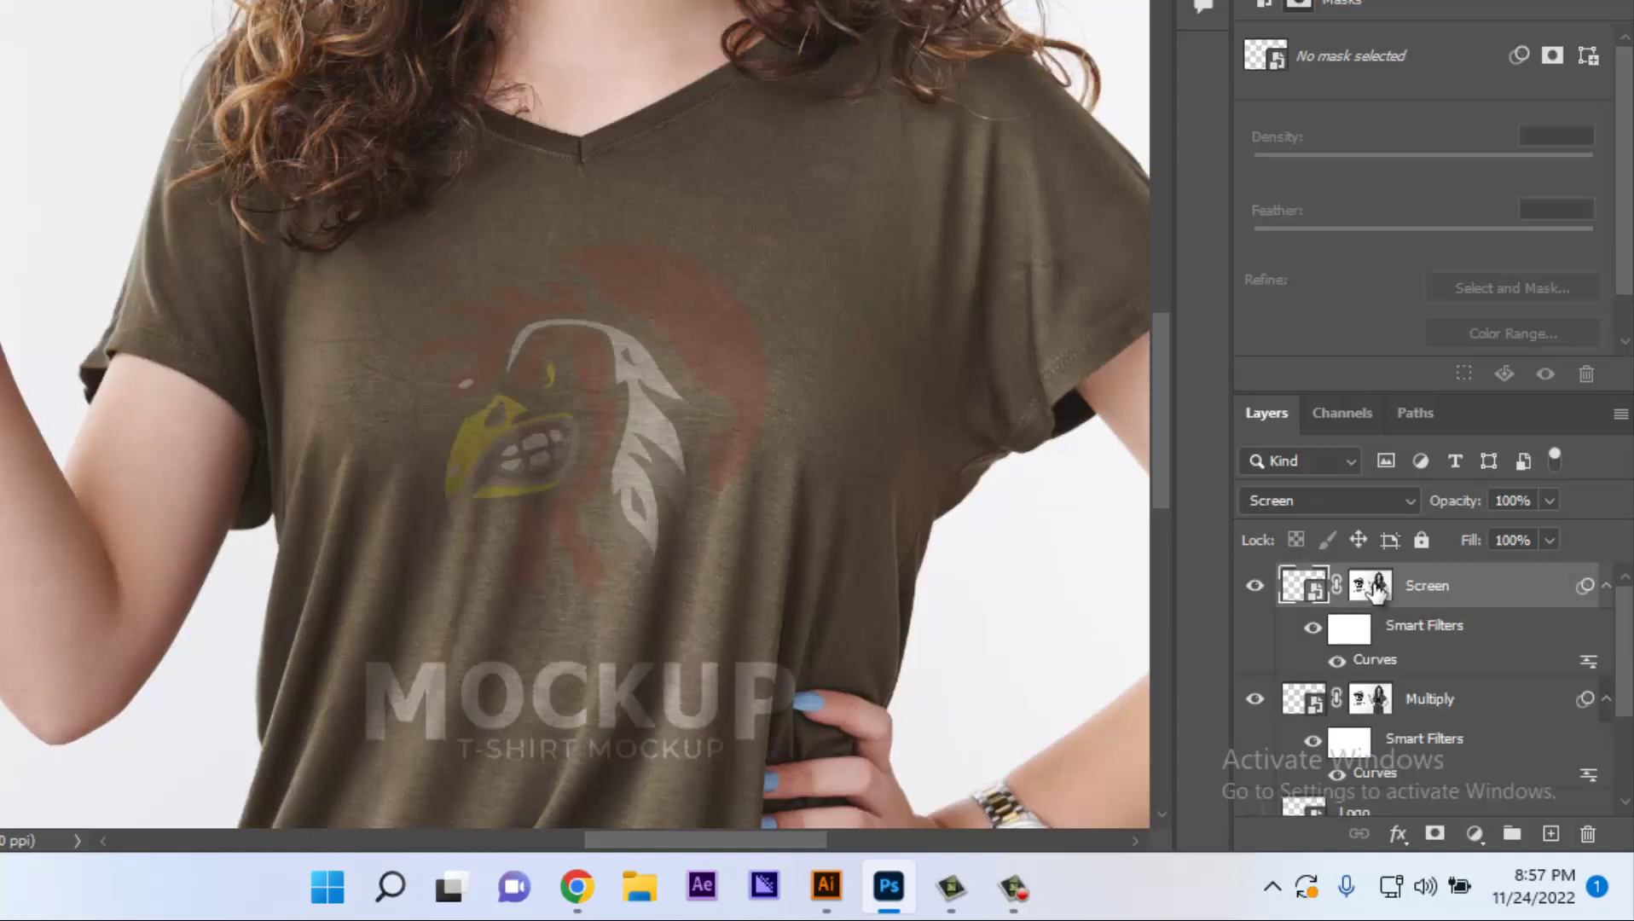
- Invert the Screen layer's mask so the rooster logo shows on the shirt
left_click(1371, 586)
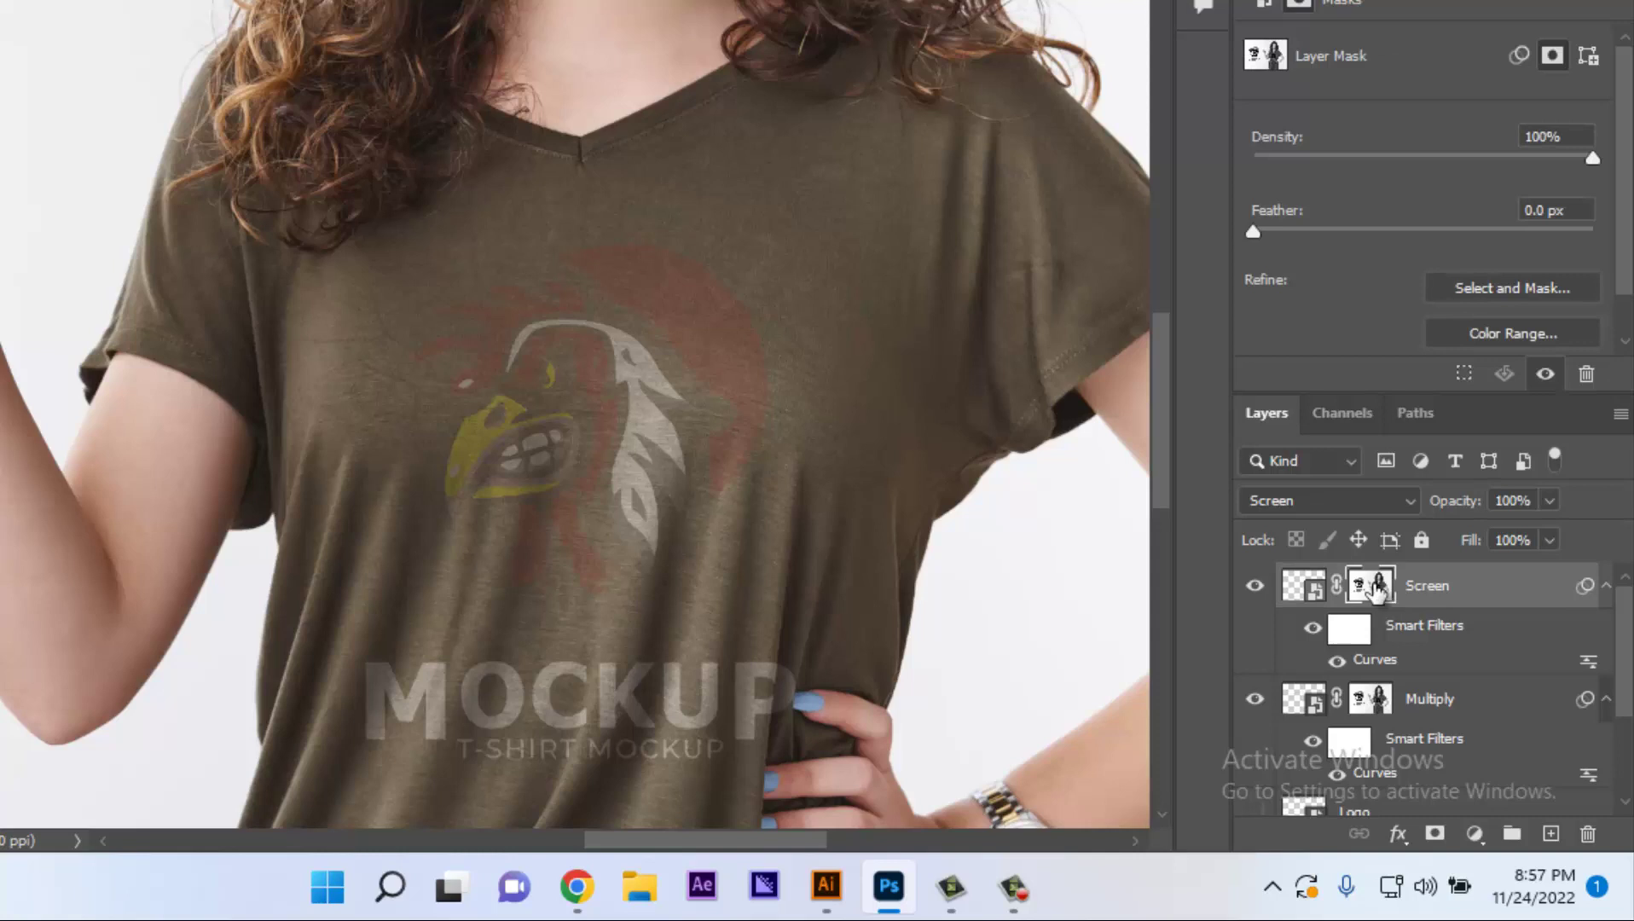
key("ctrl+i")
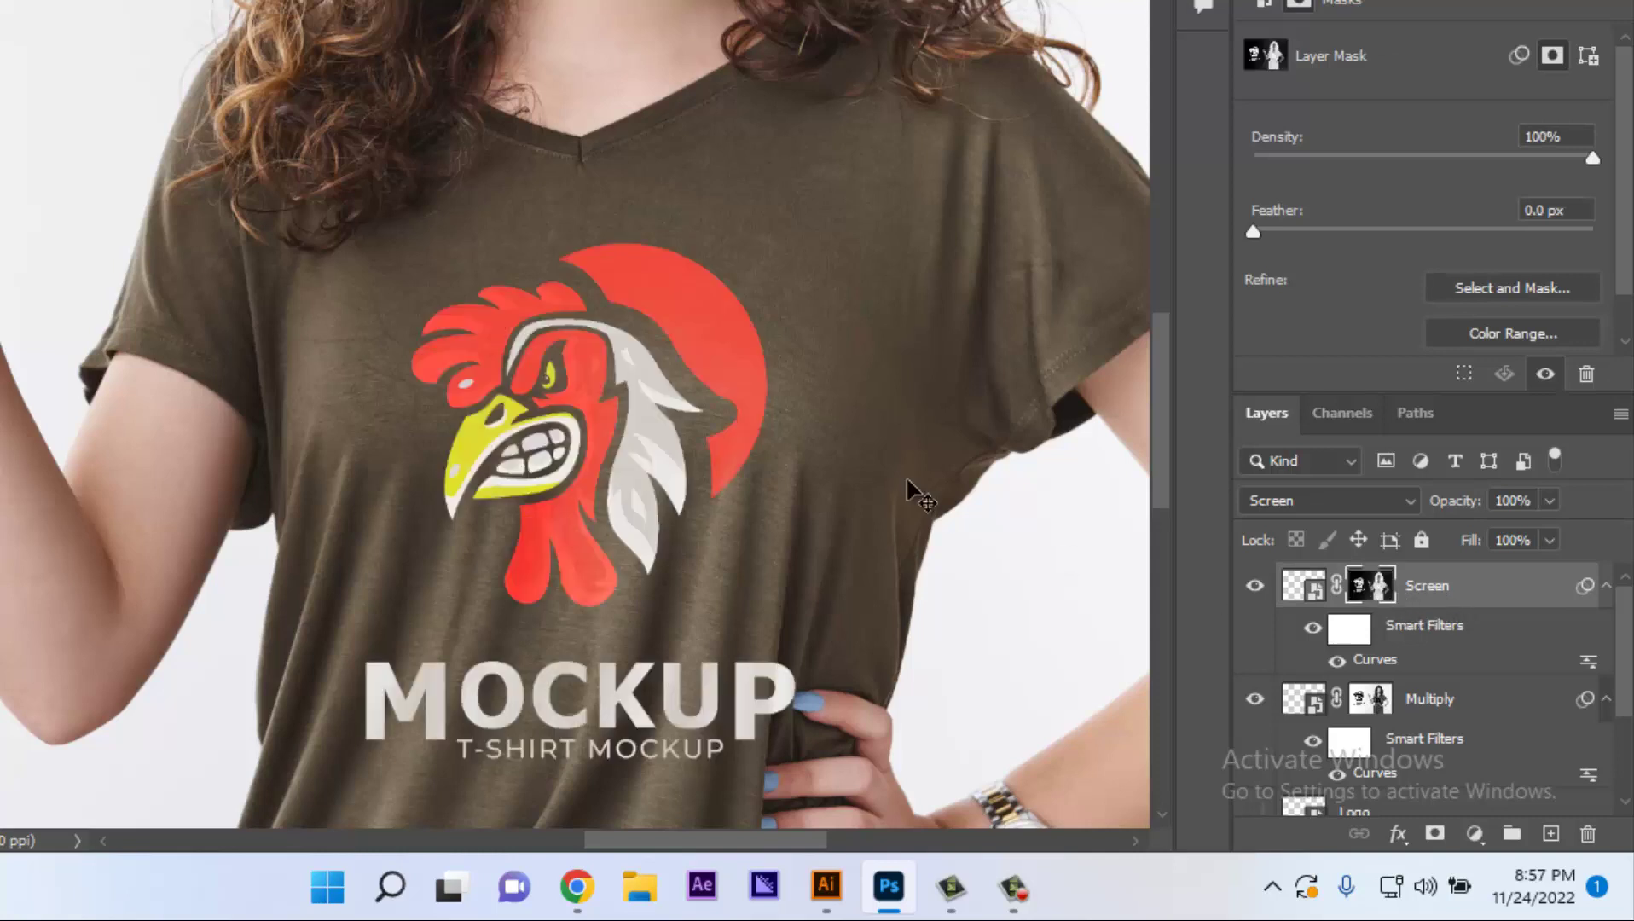
key("ctrl+0")
left_click(780, 564)
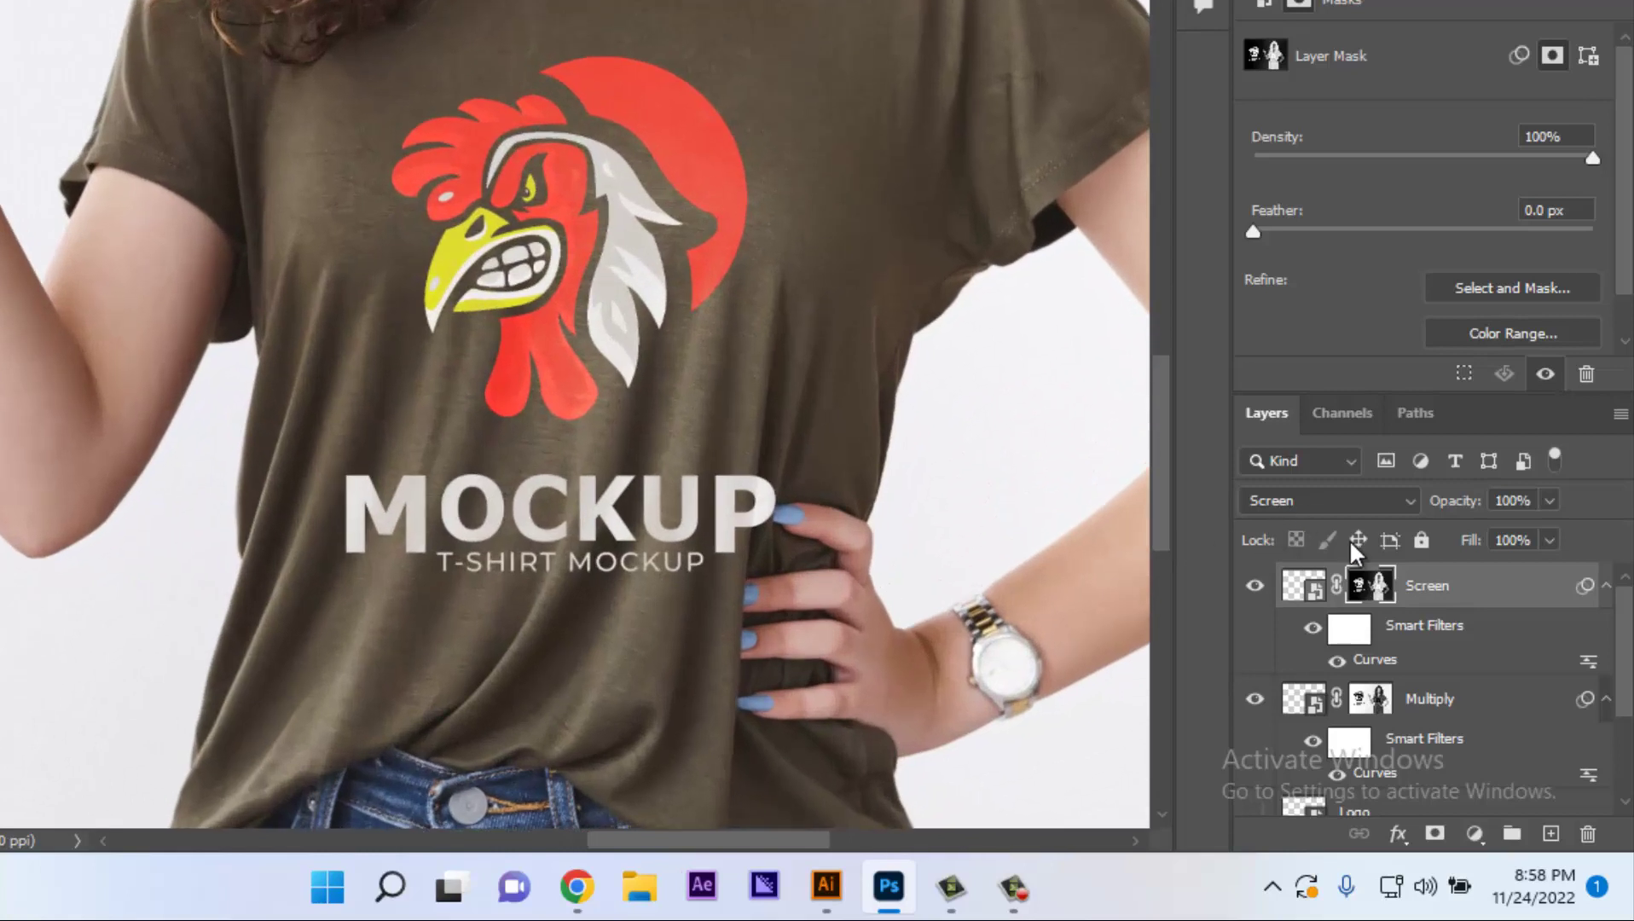
- Split the Screen layer's underlying-layer Blend If black slider to 25/72 in Blending Options
left_click(1441, 590)
left_click(1397, 835)
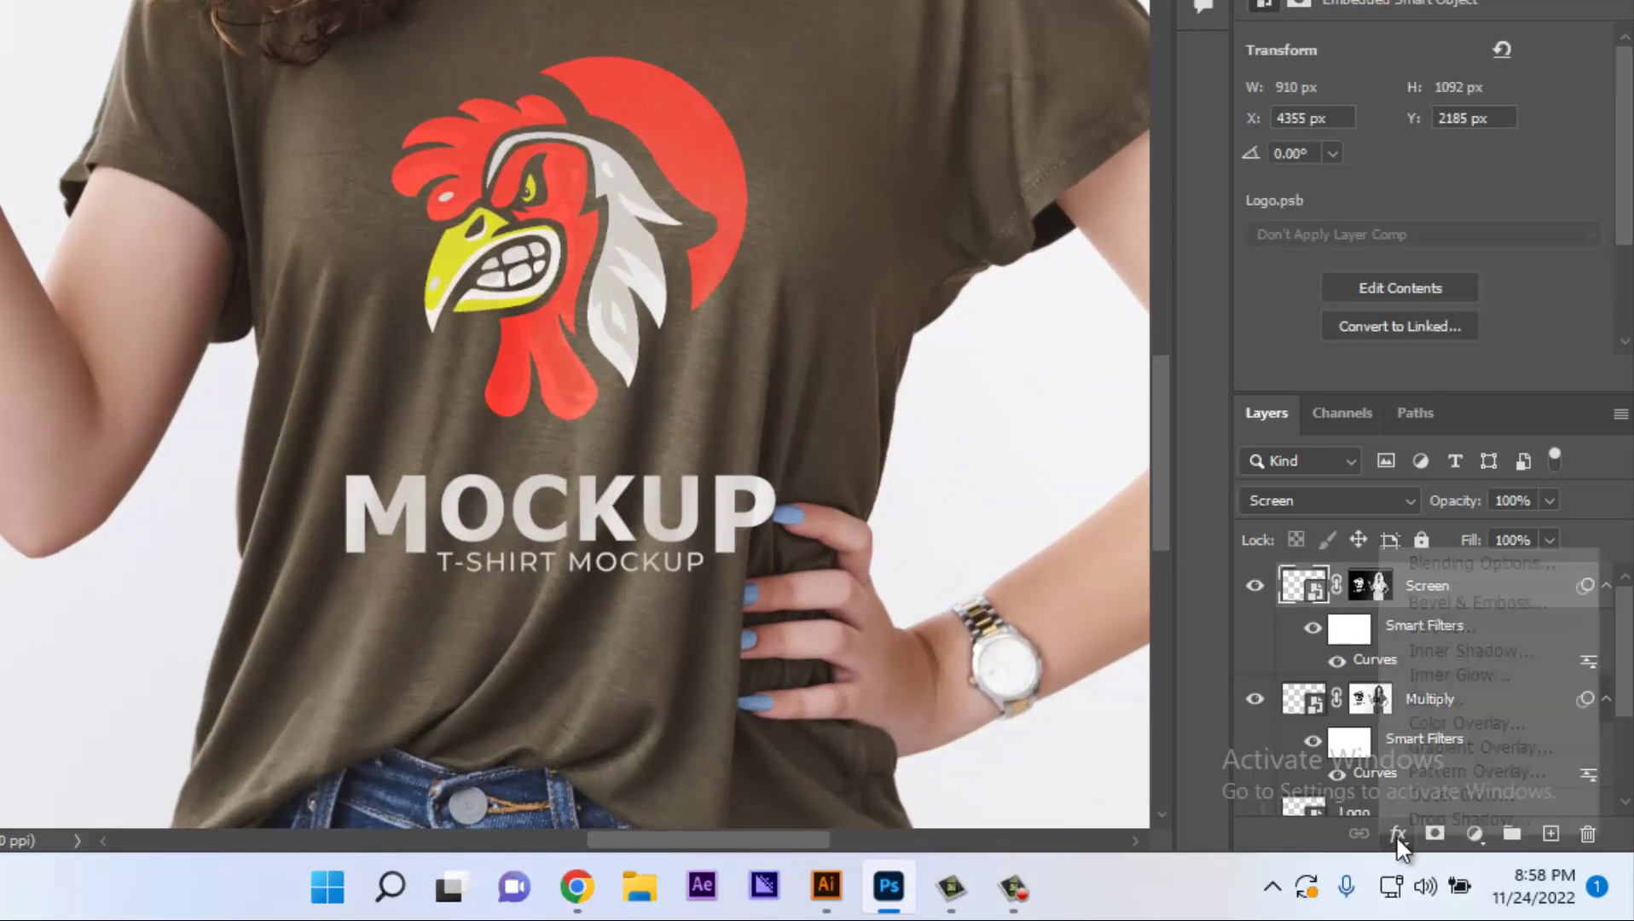
left_click(1452, 558)
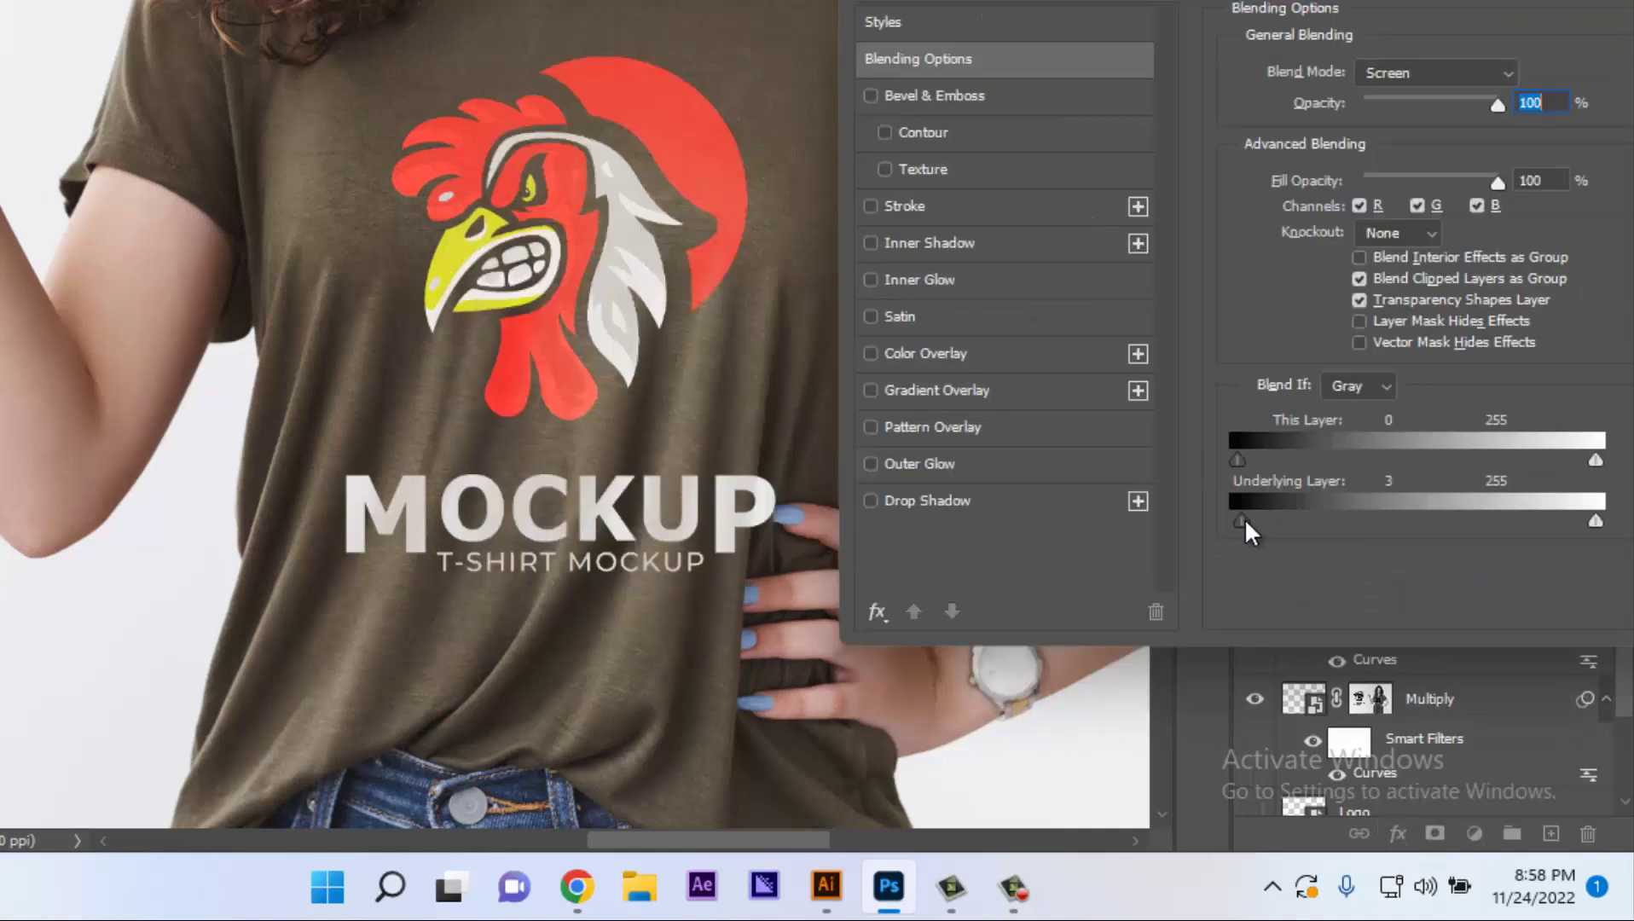
mouse_move(1244, 519)
left_mouse_down()
mouse_move(1371, 520)
mouse_move(1319, 519)
left_mouse_up()
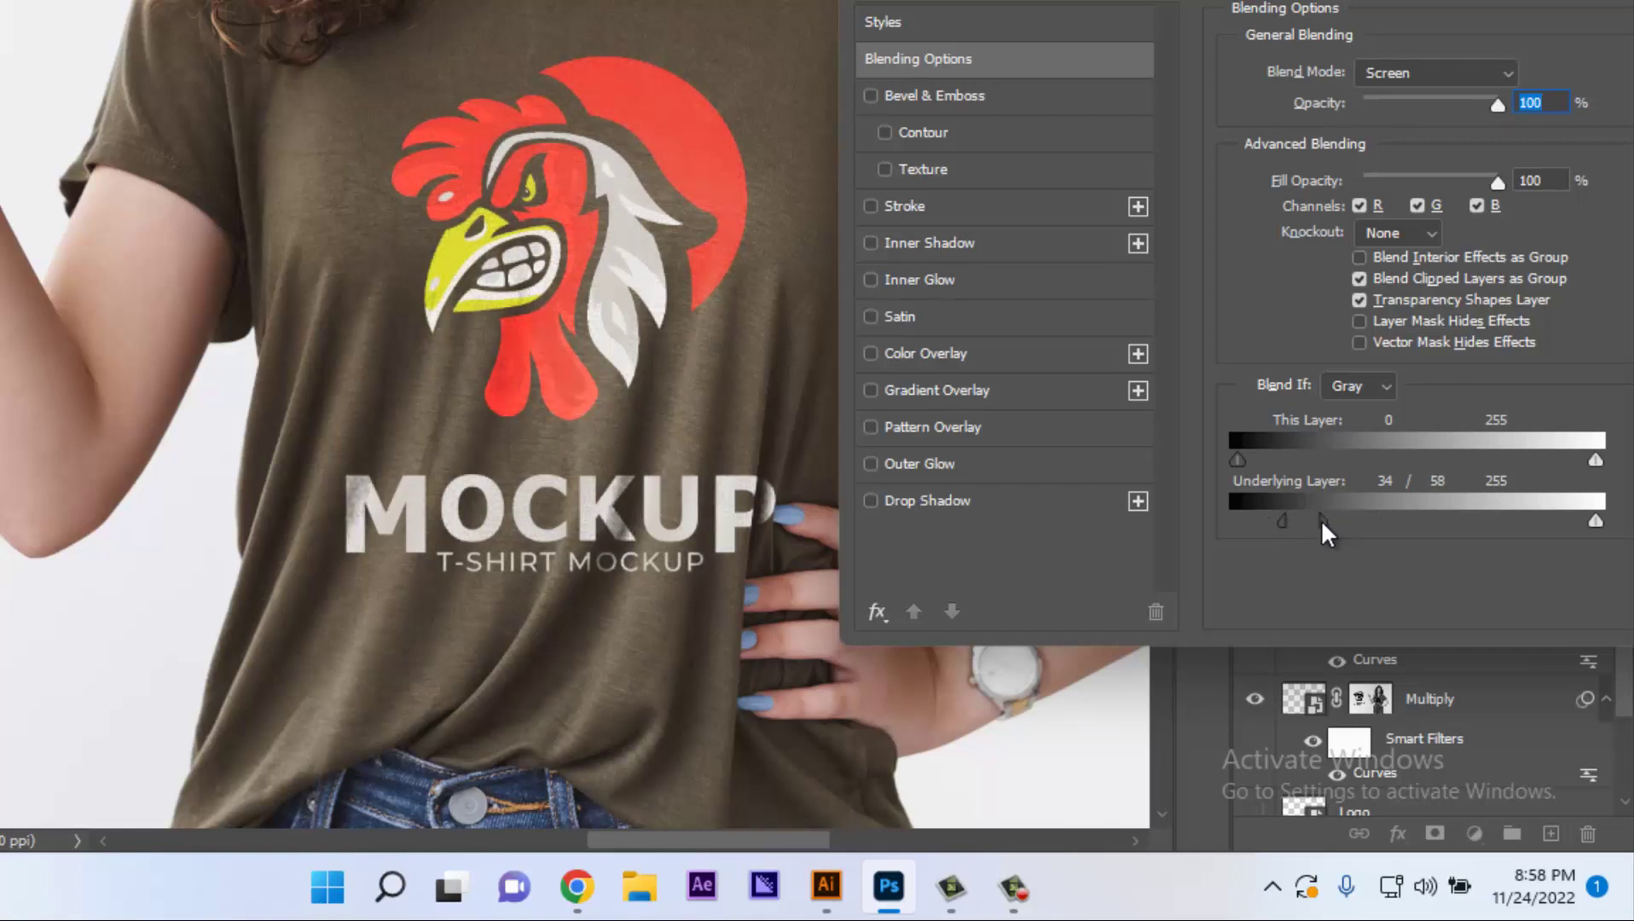
left_click_drag(1328, 520, 1254, 521)
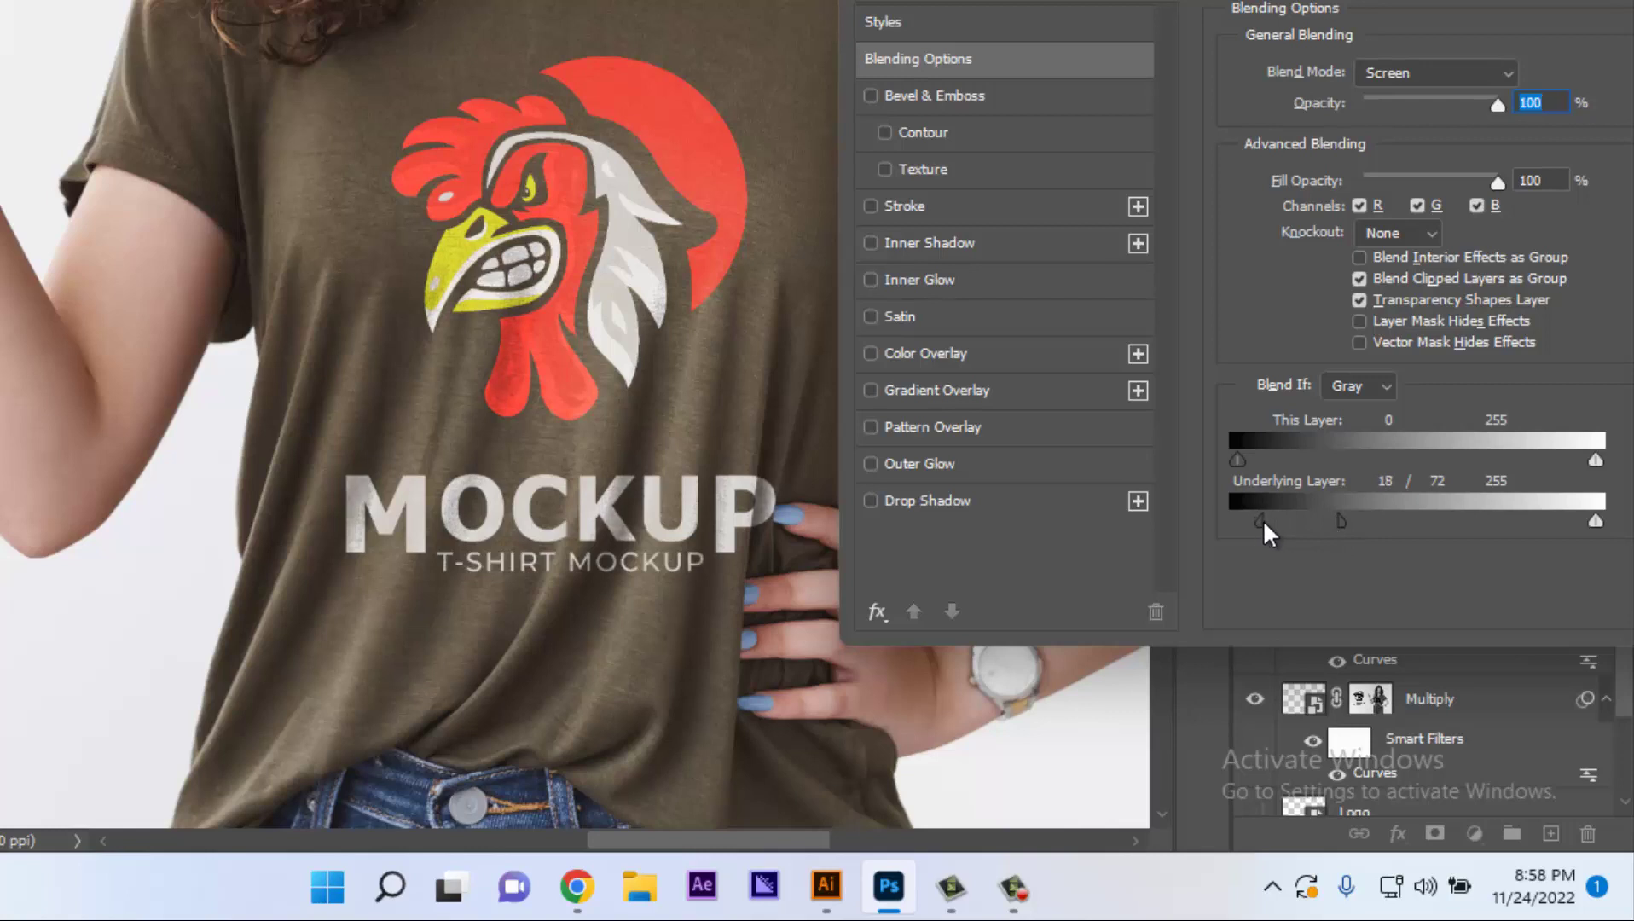
left_click_drag(1261, 522, 1272, 517)
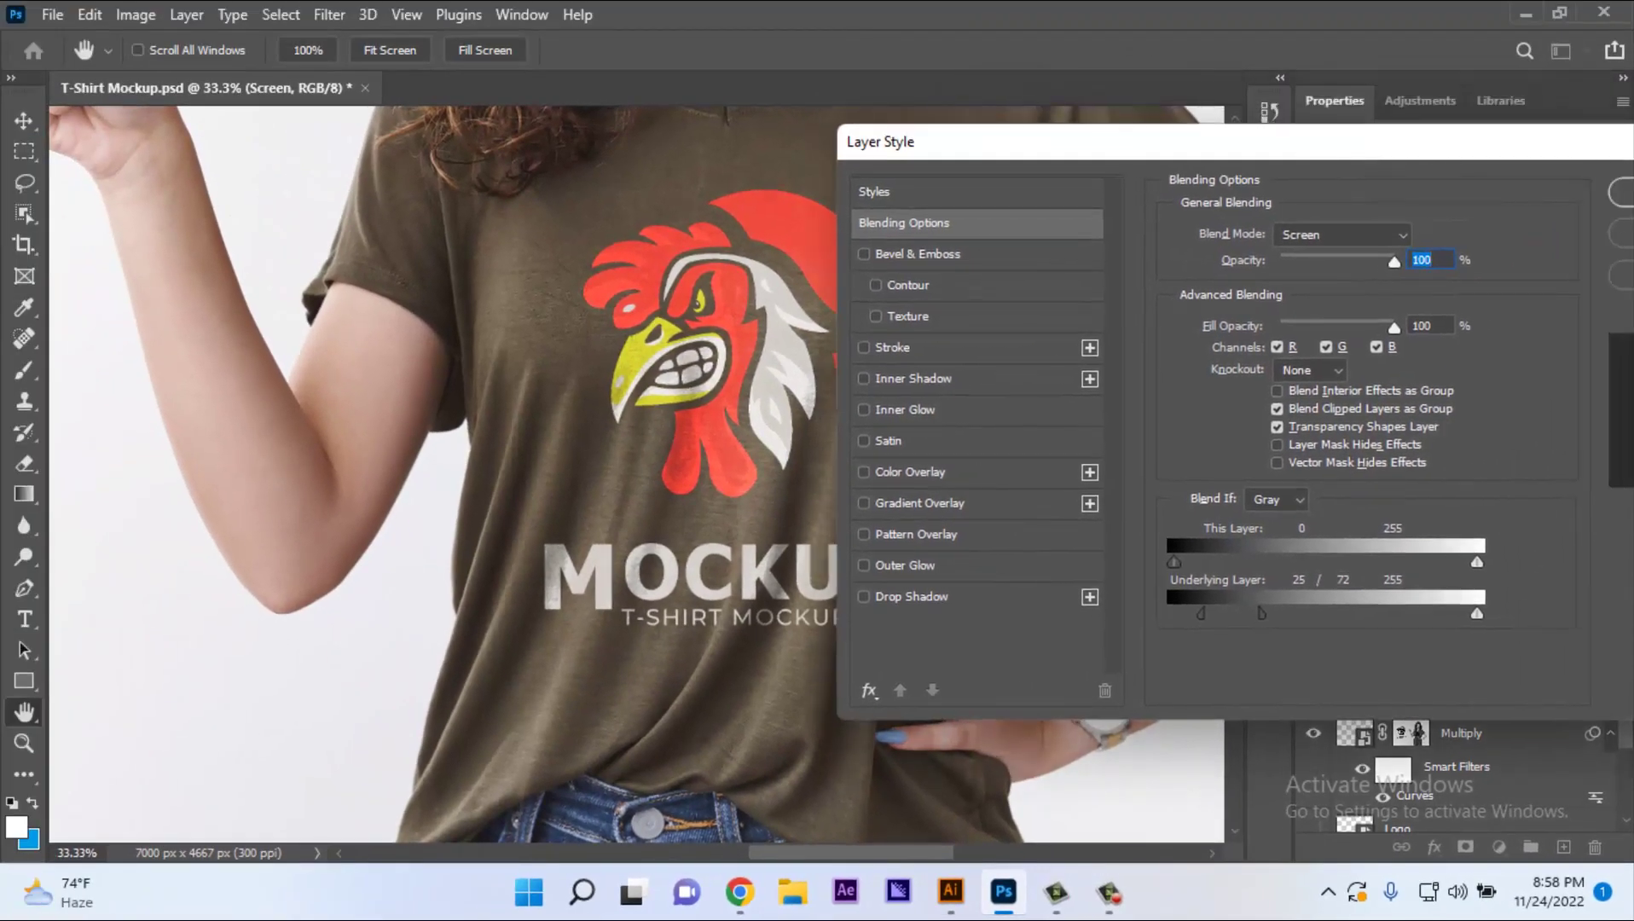
- Apply the Blend If style and zoom in on the shirt logo
key("Return")
key("ctrl+0")
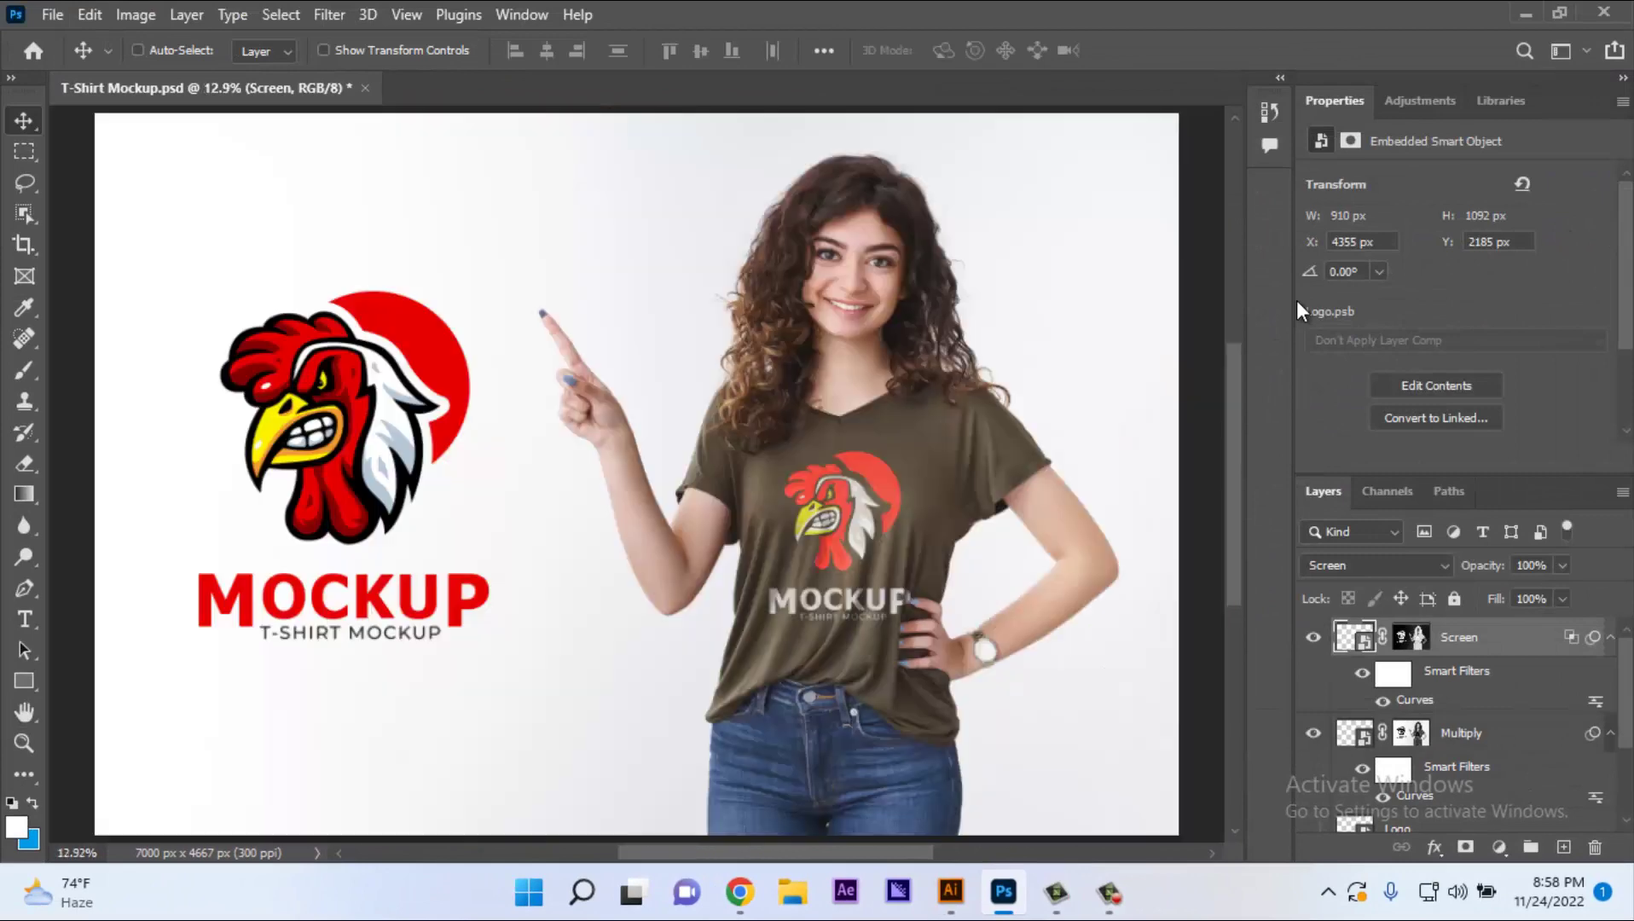
key("z")
left_click(863, 550)
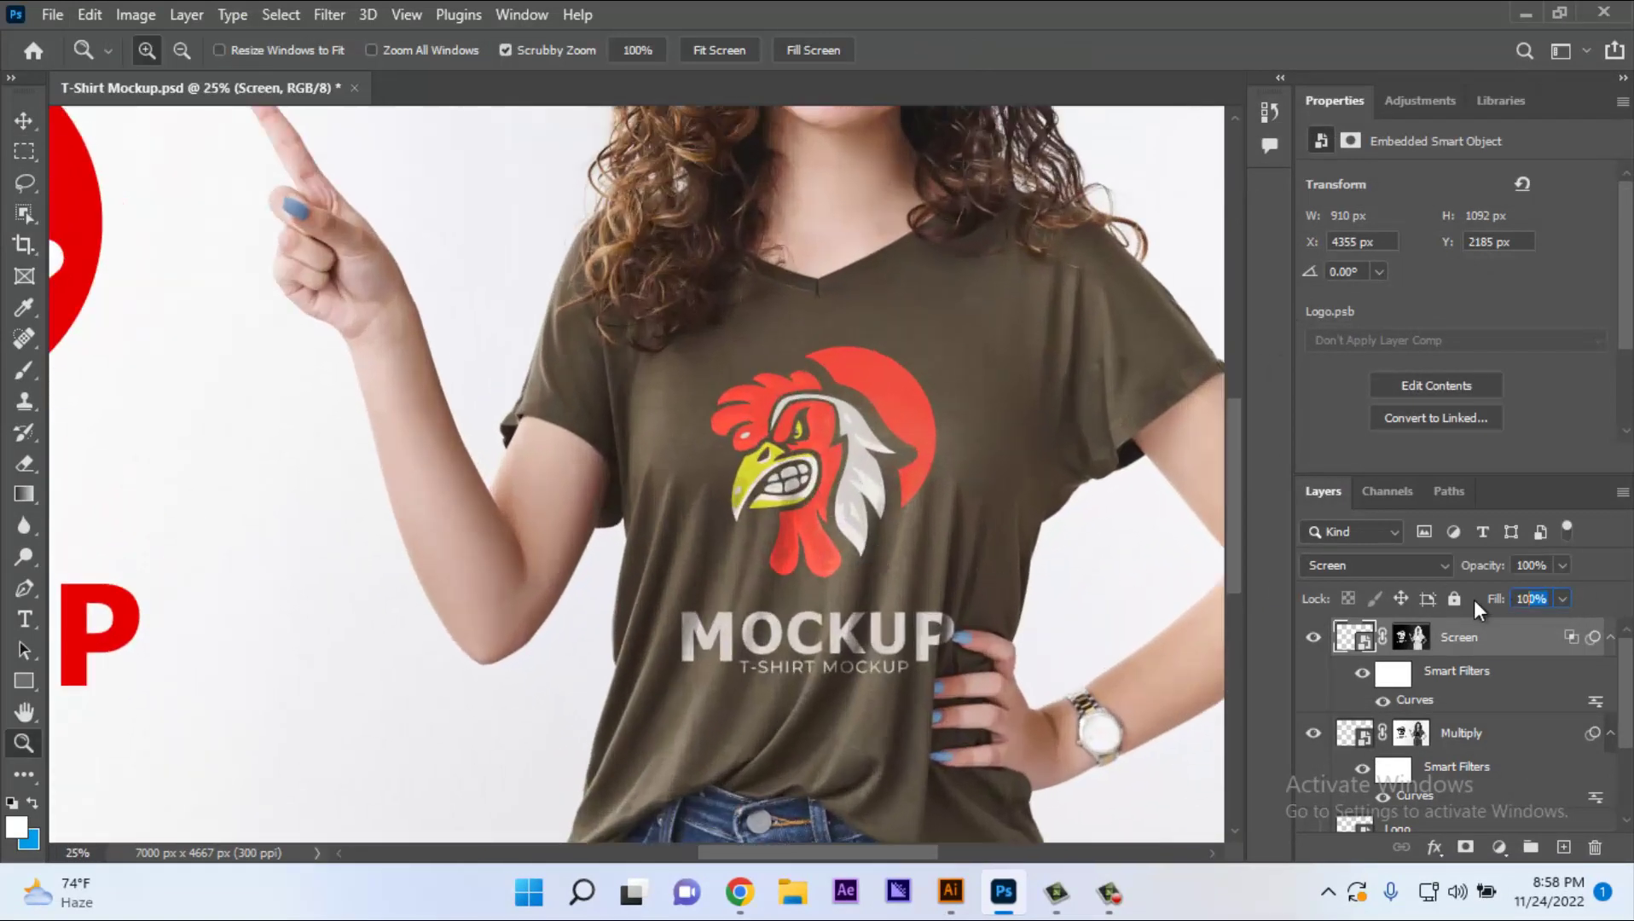
- Lower the Screen layer's Fill to 75%
type("50")
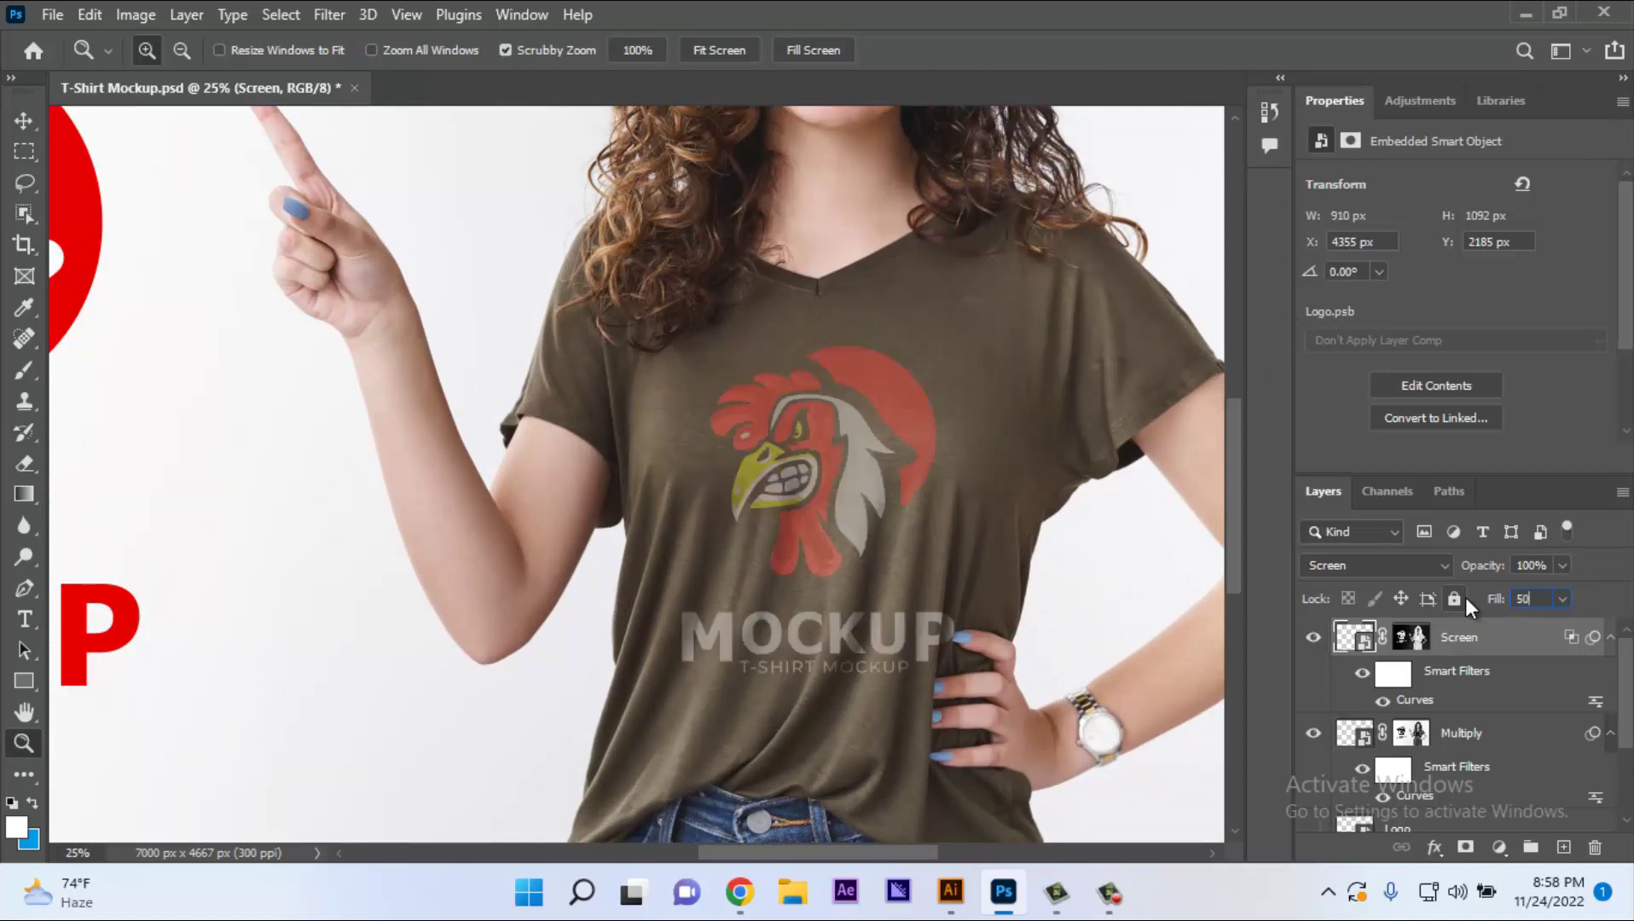
key("Return")
type("5")
key("Return")
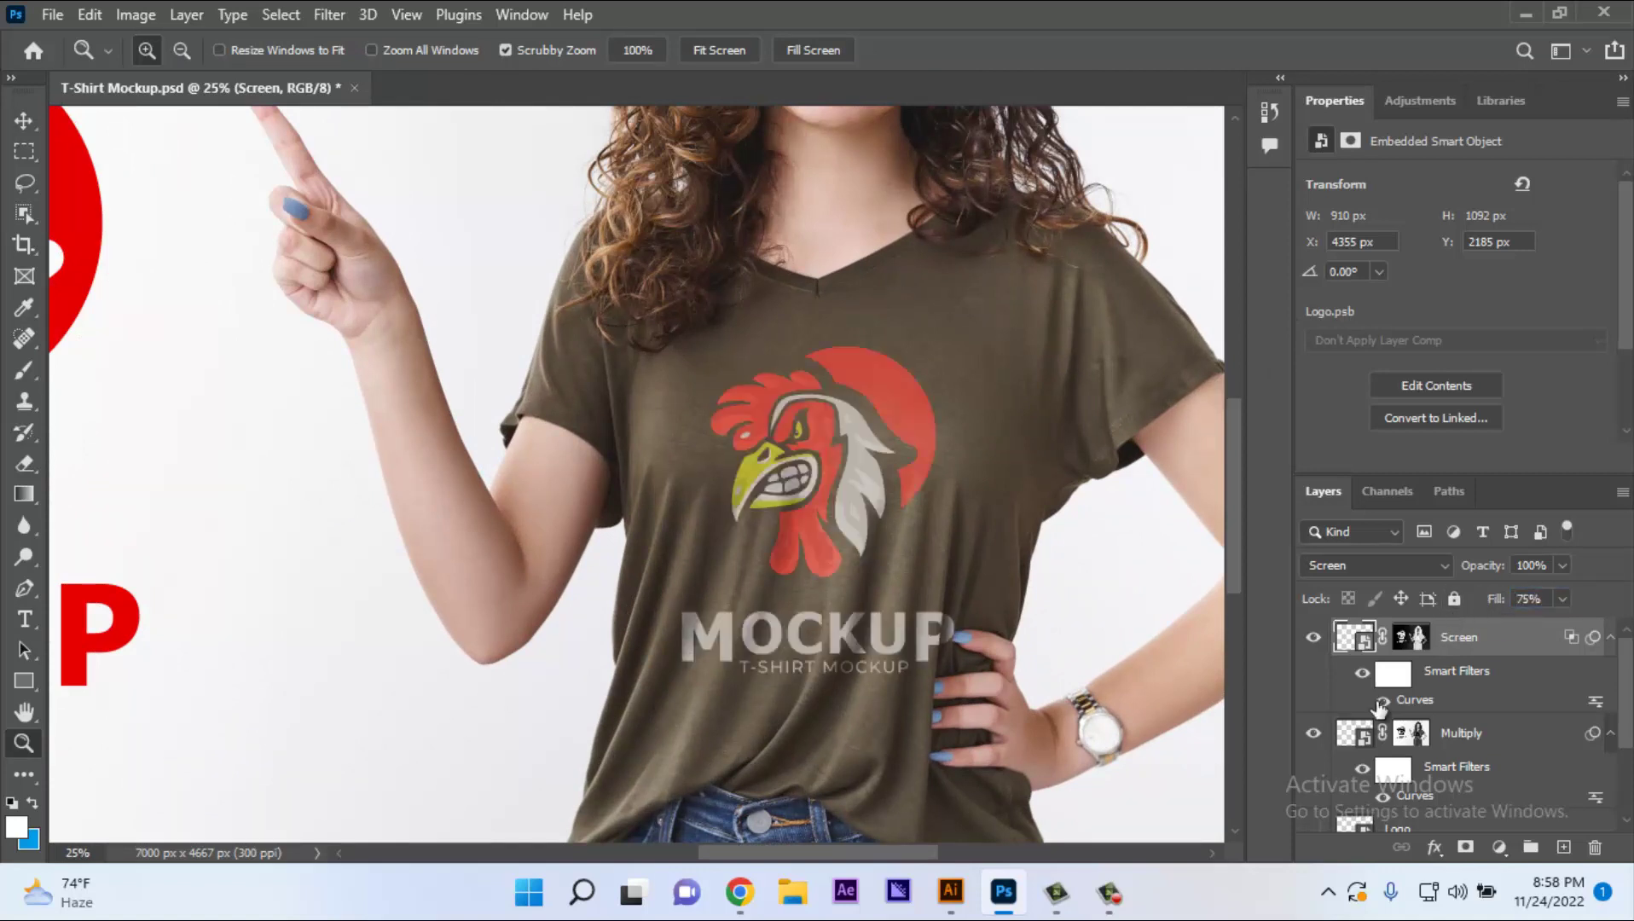
scroll(1382, 734, "down", 2)
left_click(1468, 653)
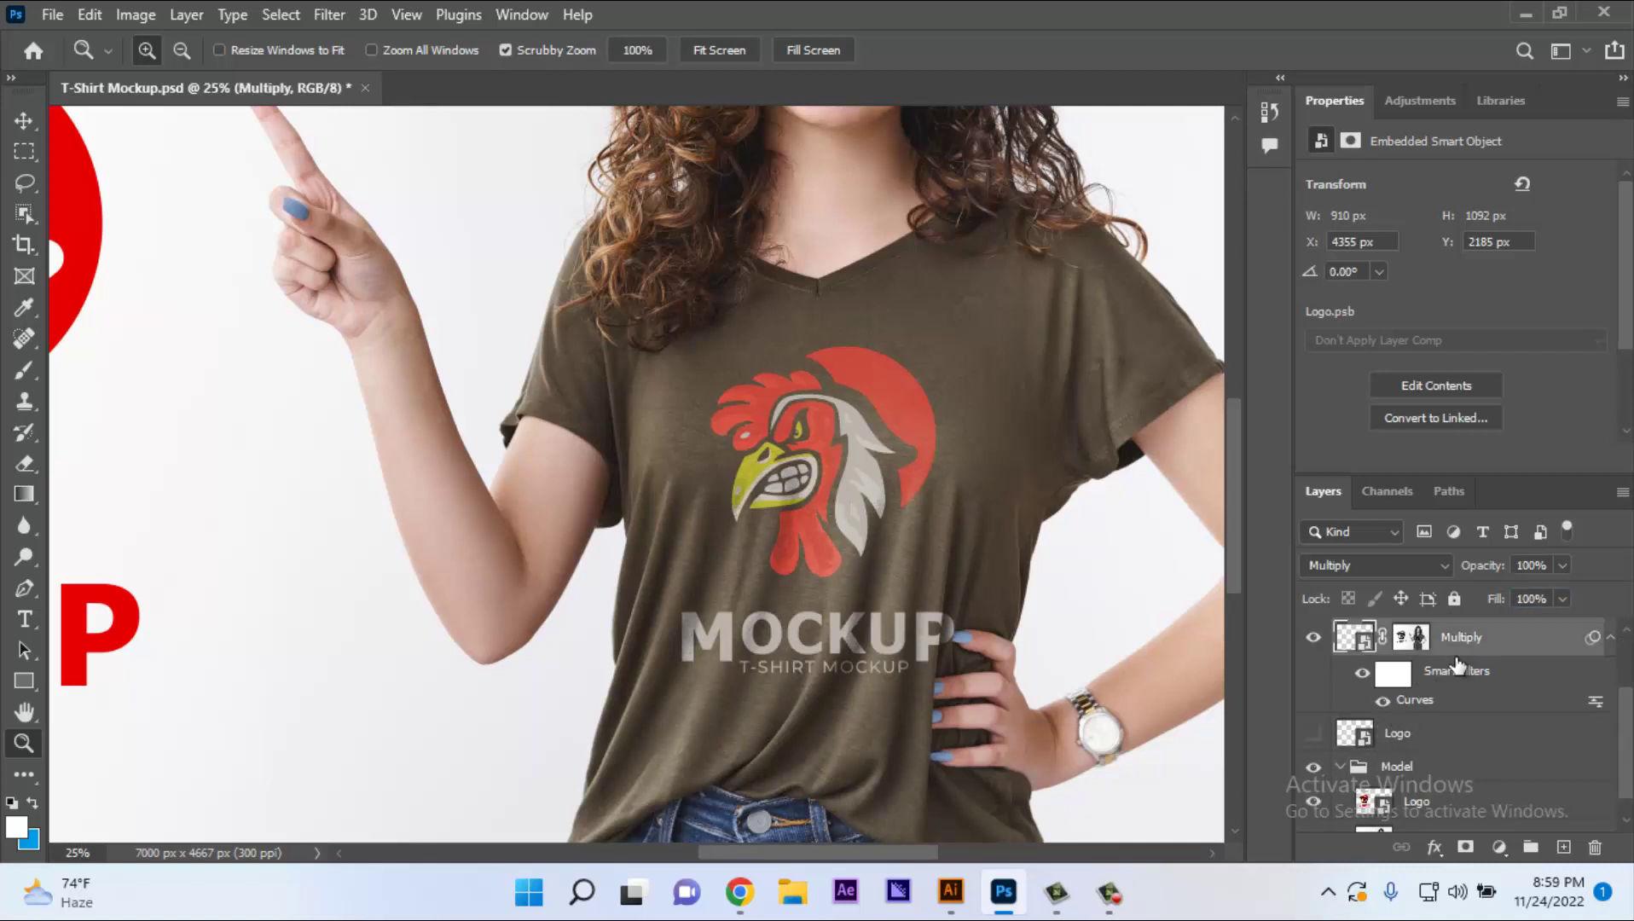
- Make the original Logo layer visible again beneath the copies and select it
scroll(1460, 682, "up", 2)
mouse_move(1465, 720)
left_mouse_down()
mouse_move(1467, 640)
mouse_move(1462, 745)
left_mouse_up()
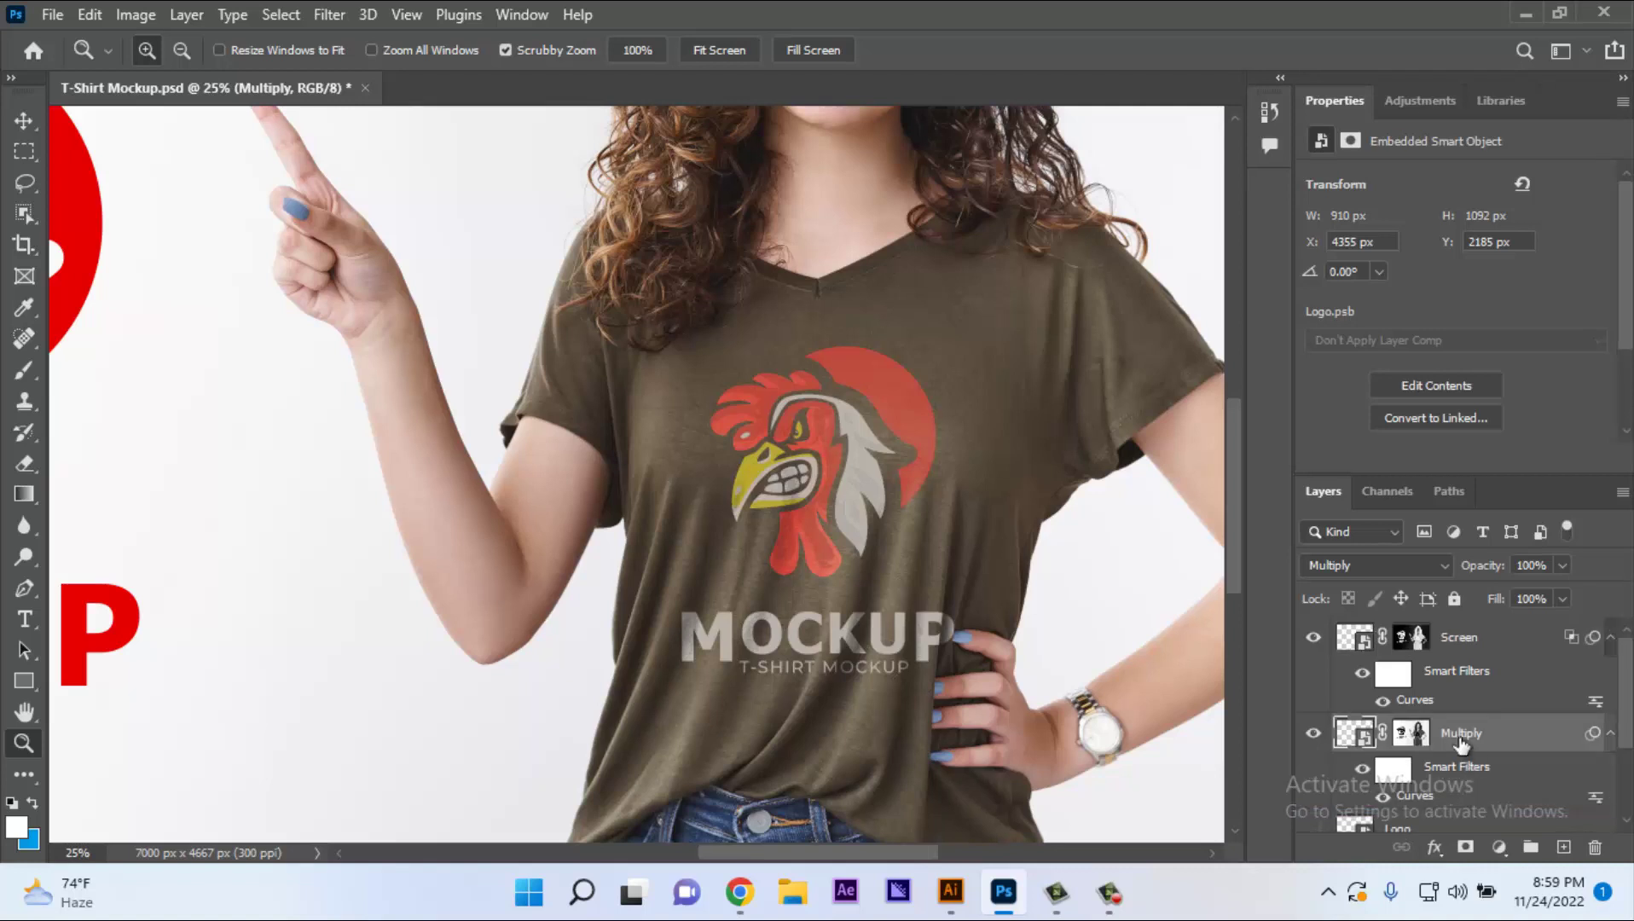
scroll(1456, 736, "down", 3)
left_click(1356, 708)
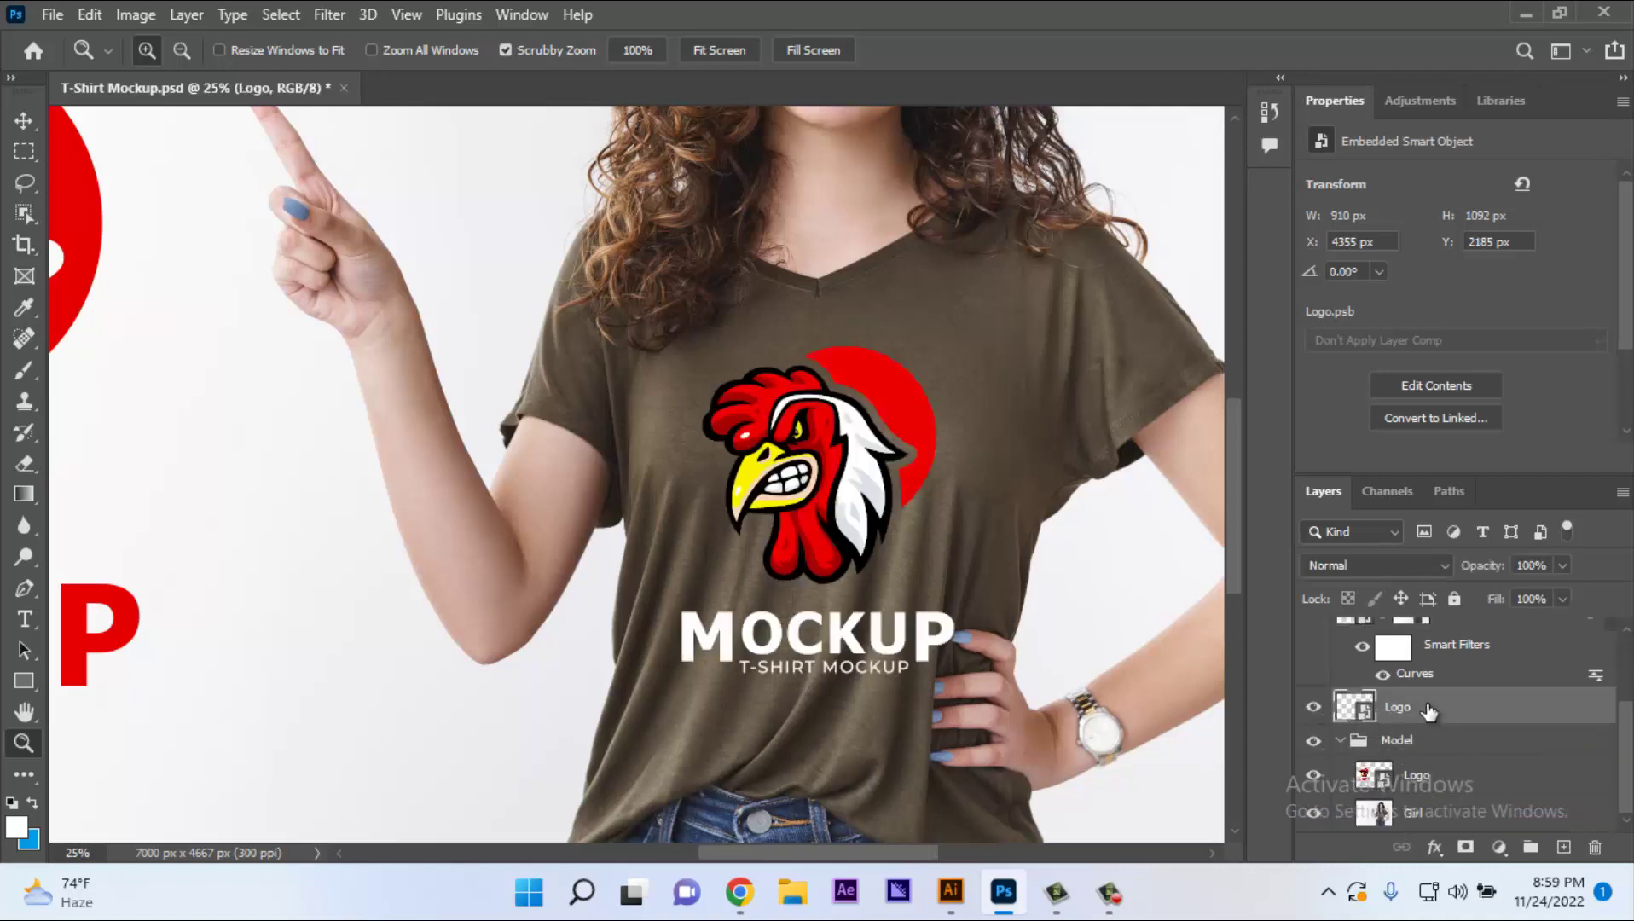
scroll(1437, 699, "up", 3)
left_click(1486, 637)
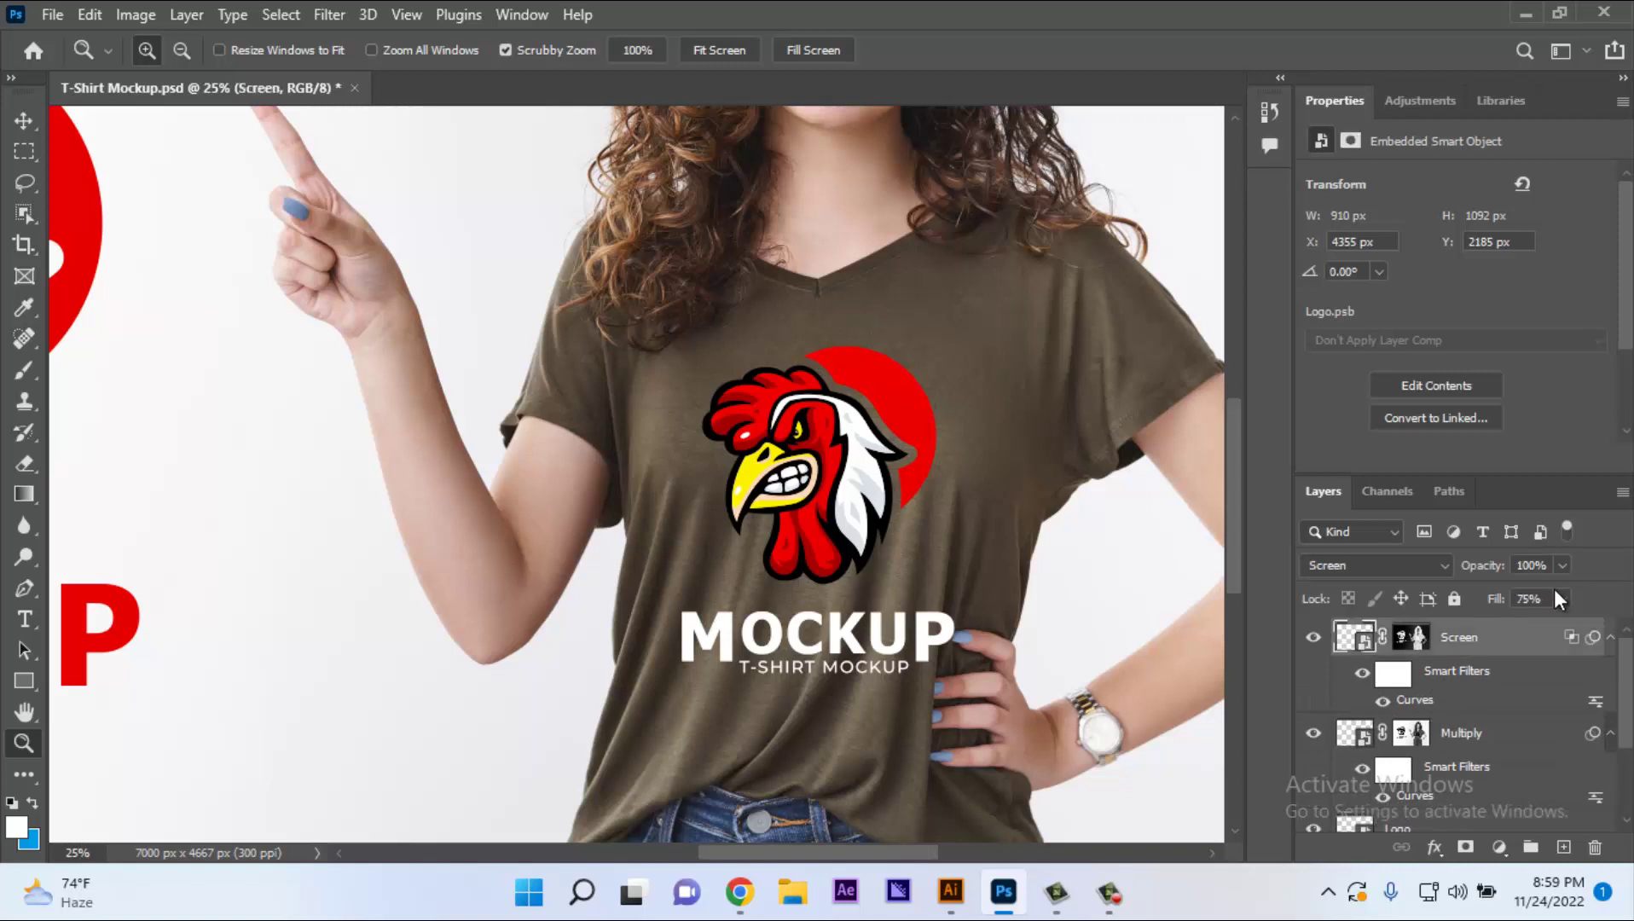
left_click(1483, 742)
scroll(1483, 747, "down", 1)
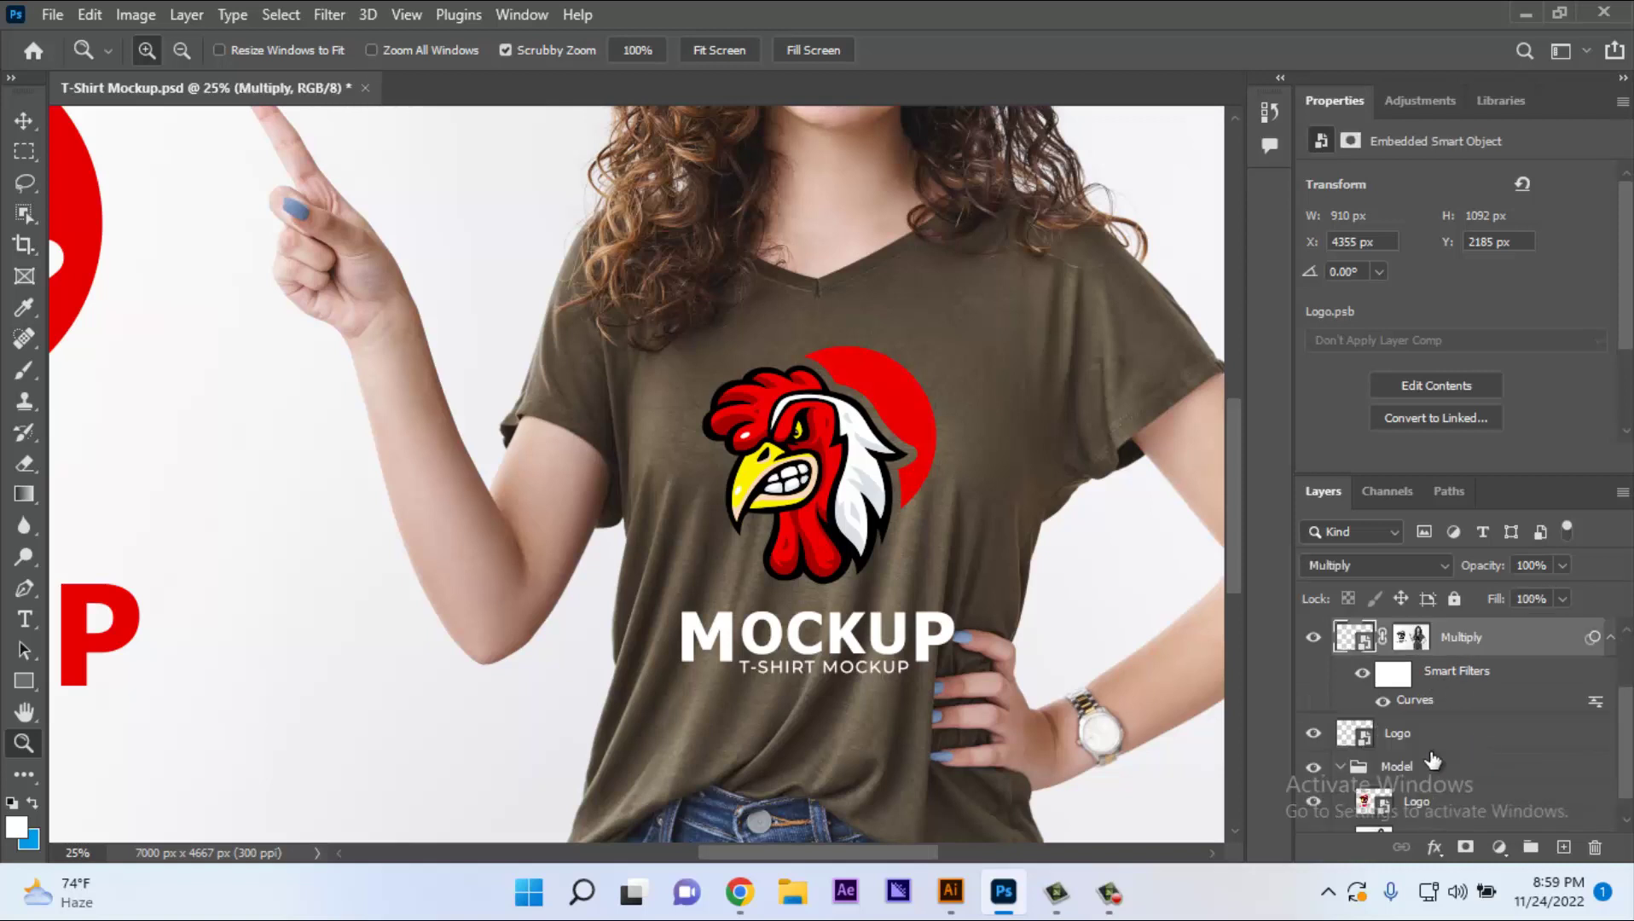
left_click(1427, 737)
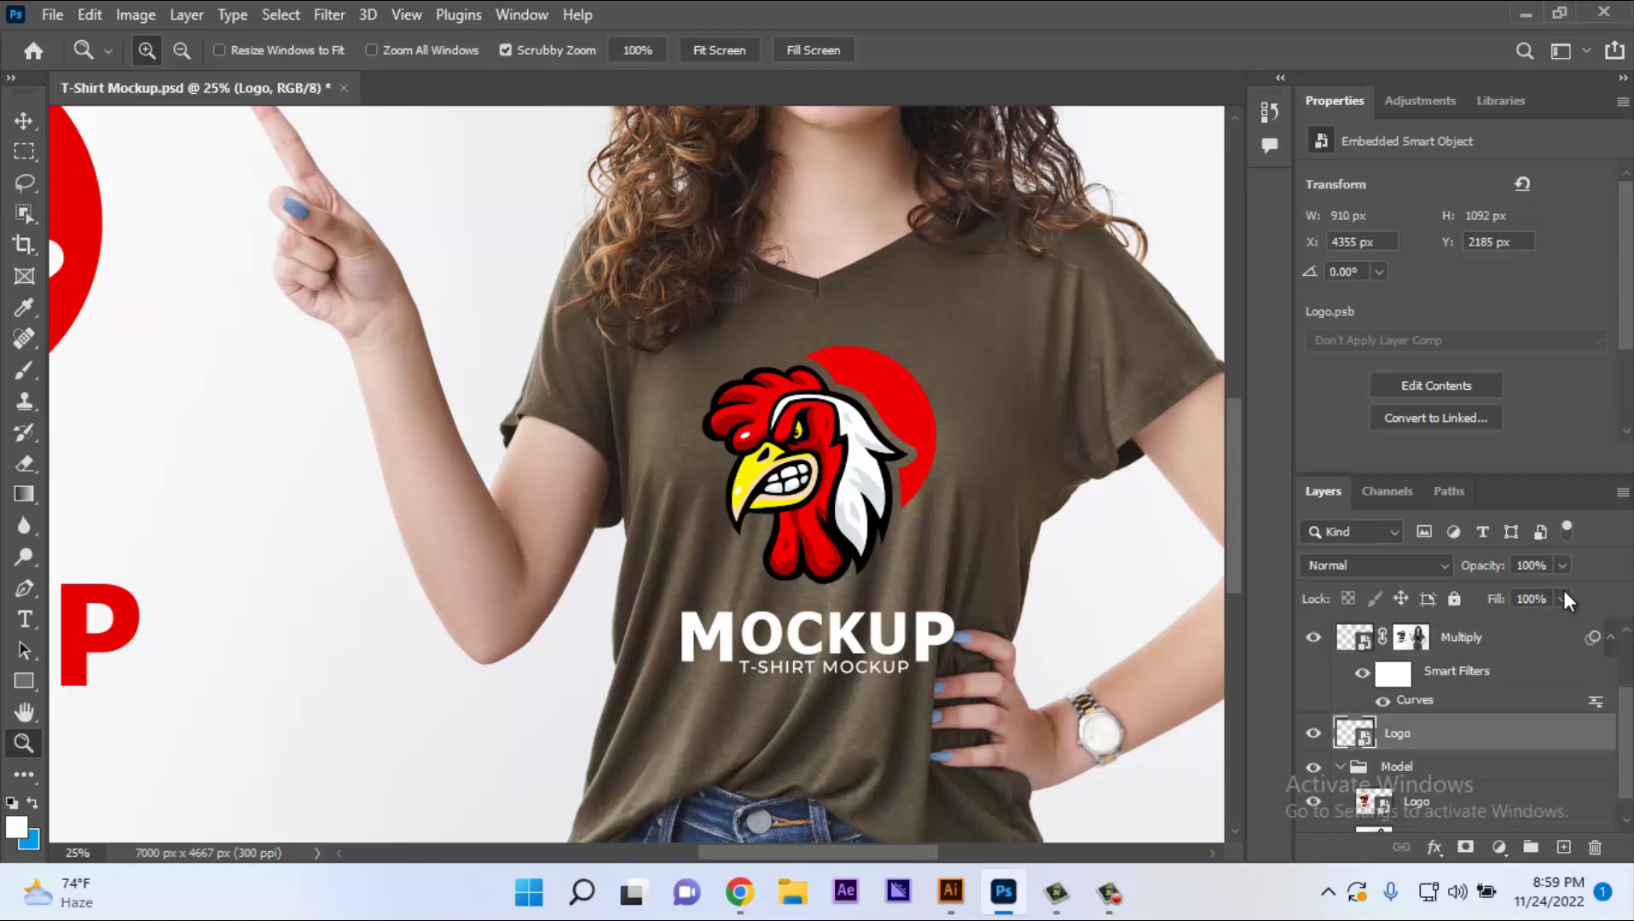
- Try Logo layer fill values of 10%, 5% and 25% to compare the print's strength
left_click(1531, 599)
type("10")
key("Return")
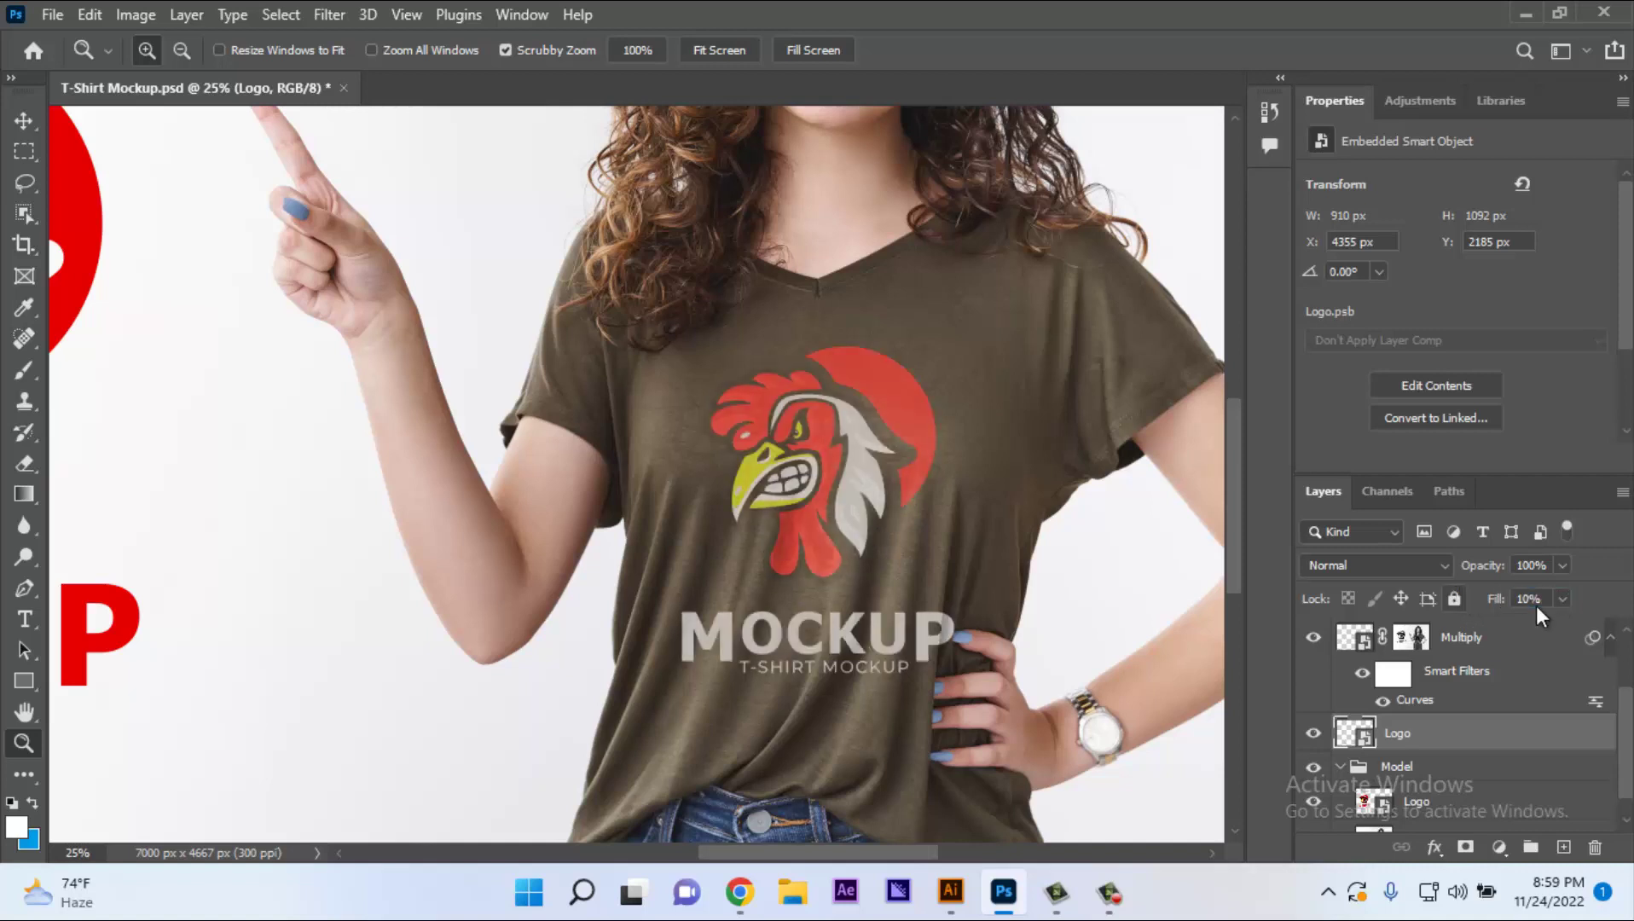
type("5")
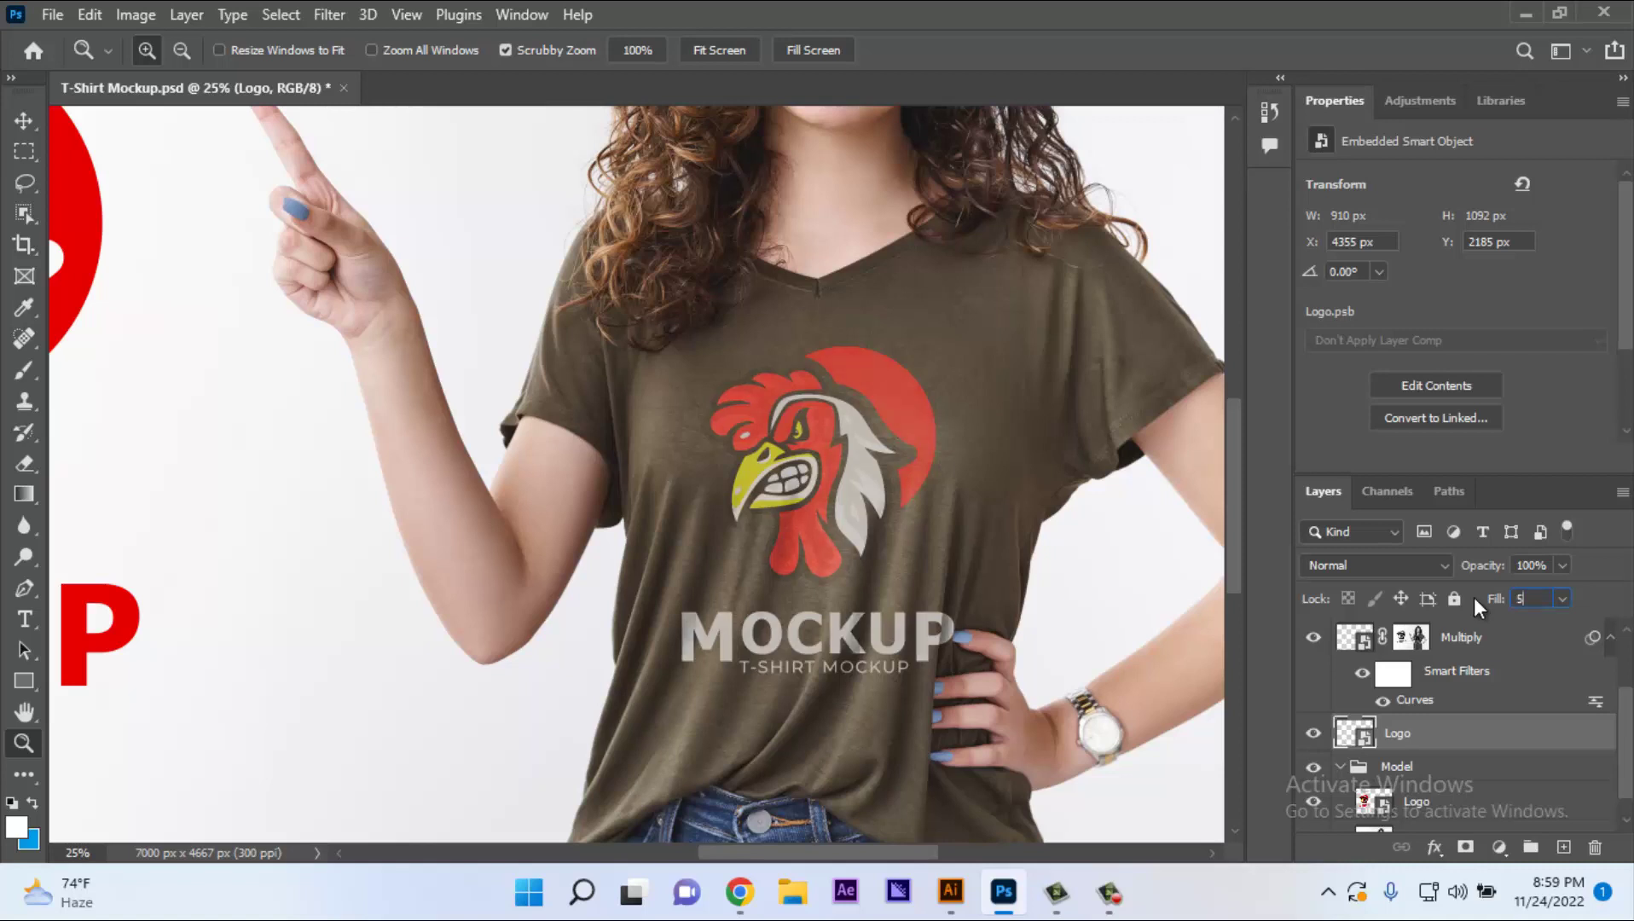
key("Return")
left_click(1499, 600)
type("25")
key("Return")
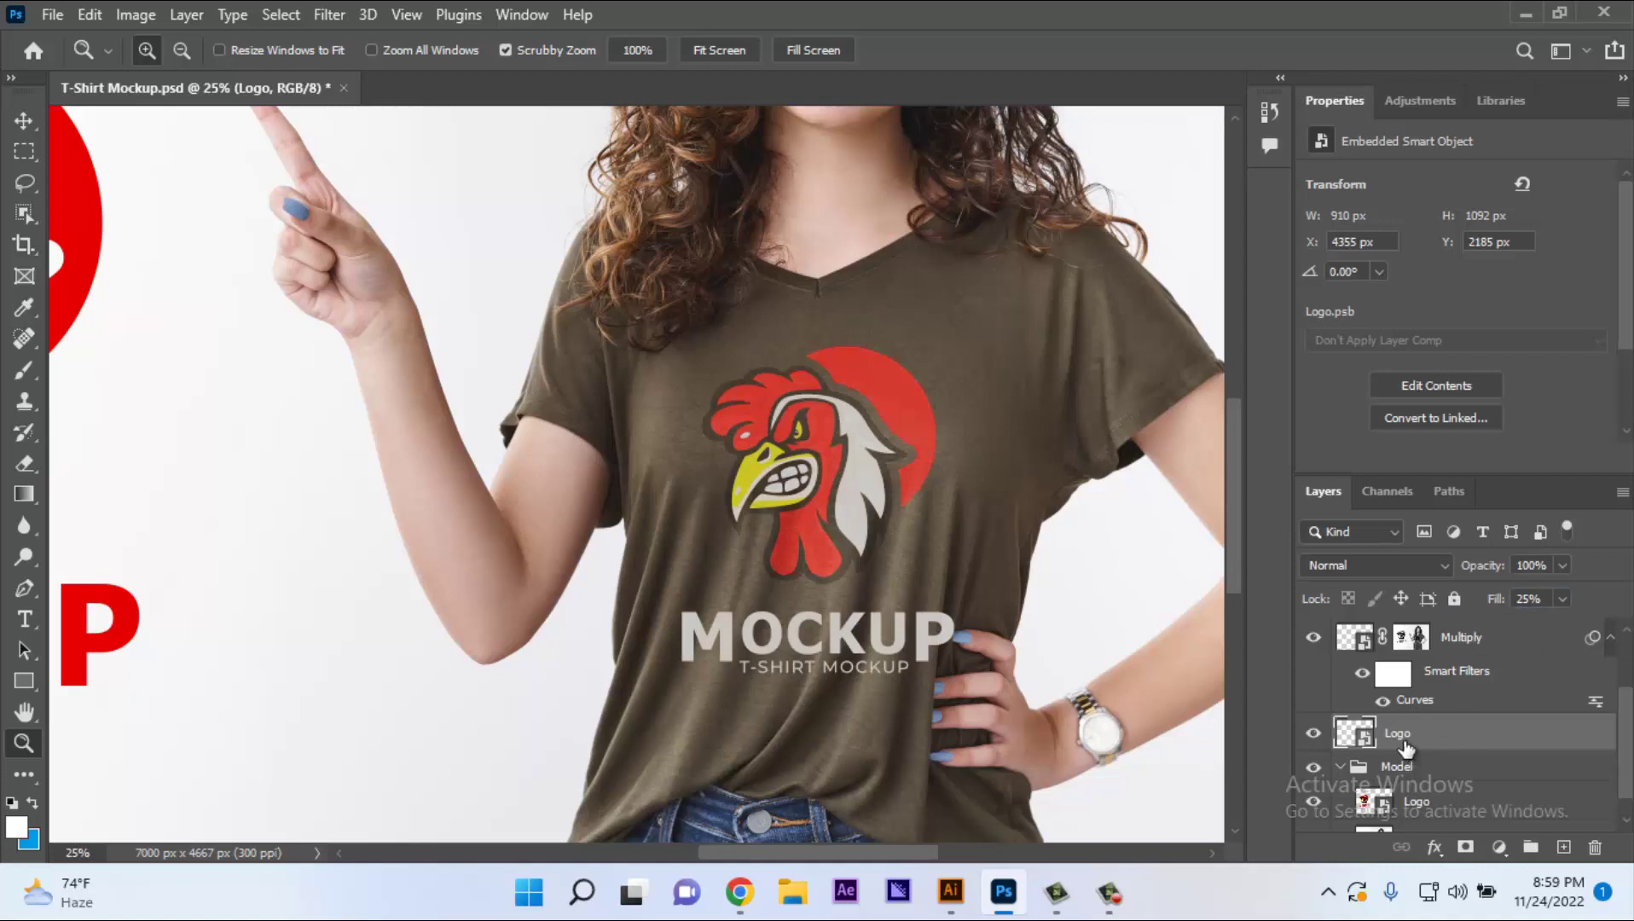
- Settle the Logo layer fill at 10% and fit the whole mockup in the window
left_click(1509, 602)
type("10")
key("Return")
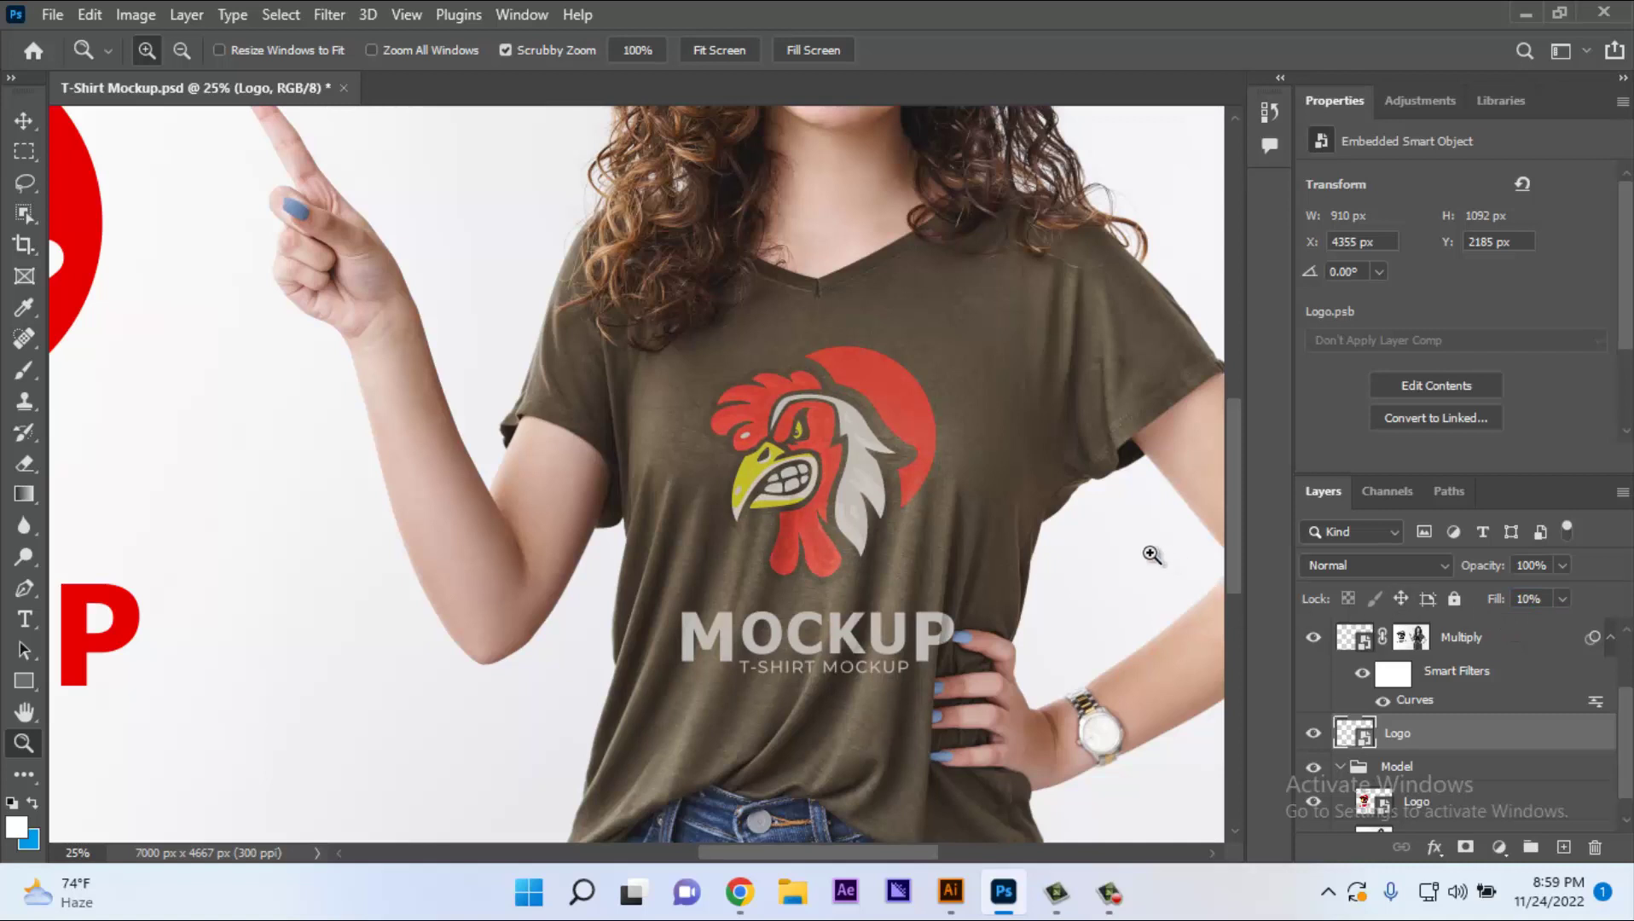
key("ctrl+0")
key("v")
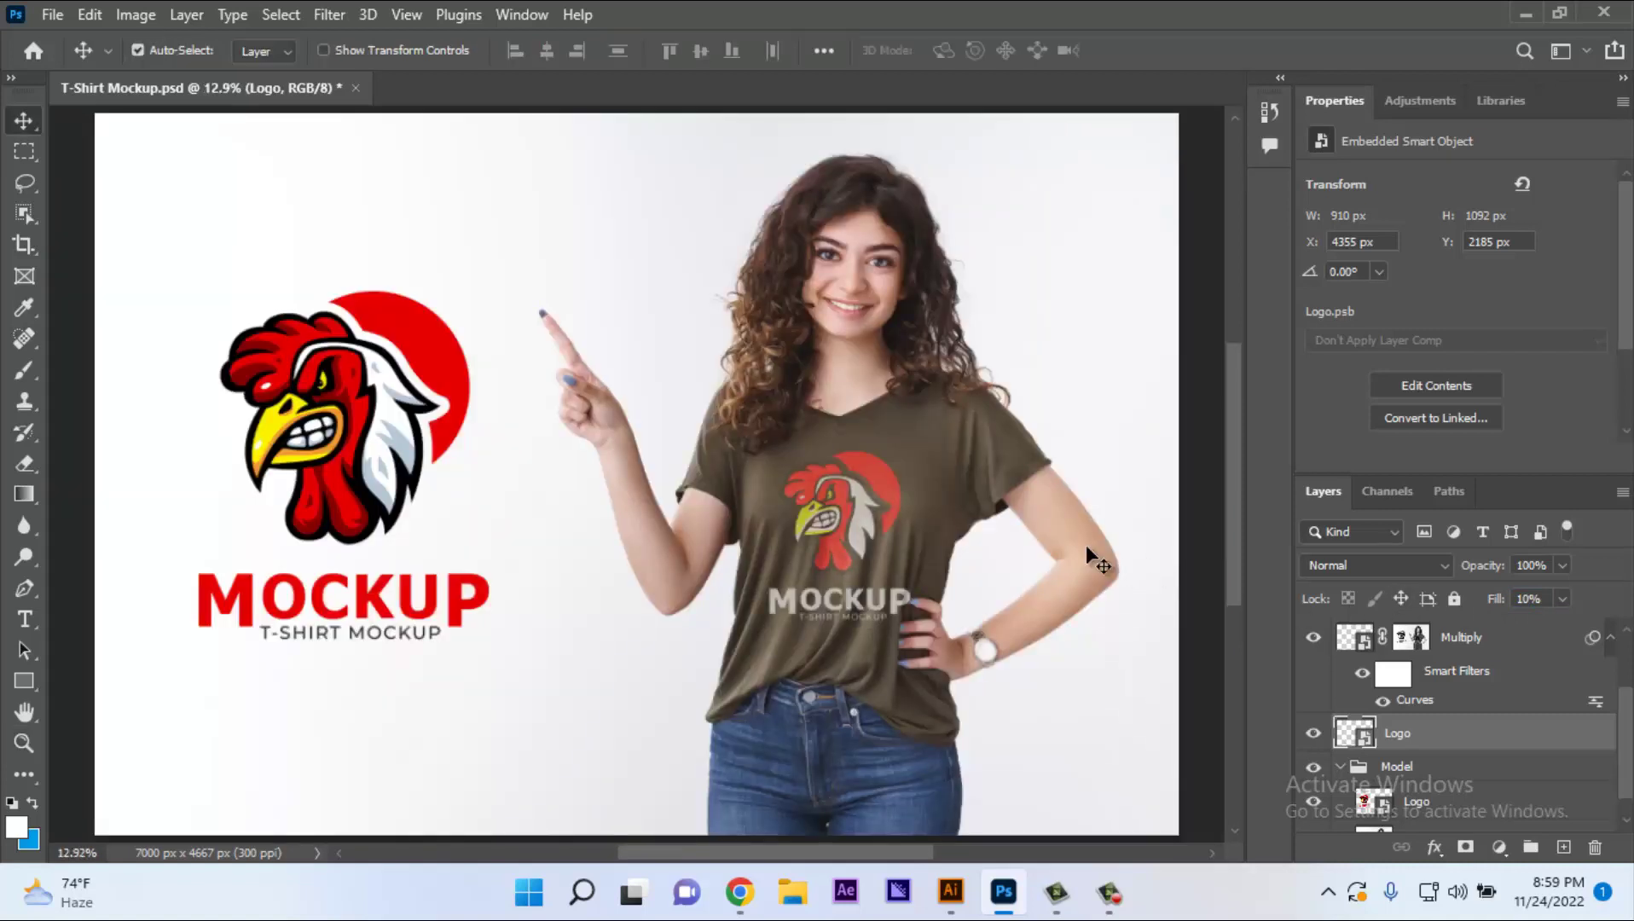
left_click(1059, 392)
key("z")
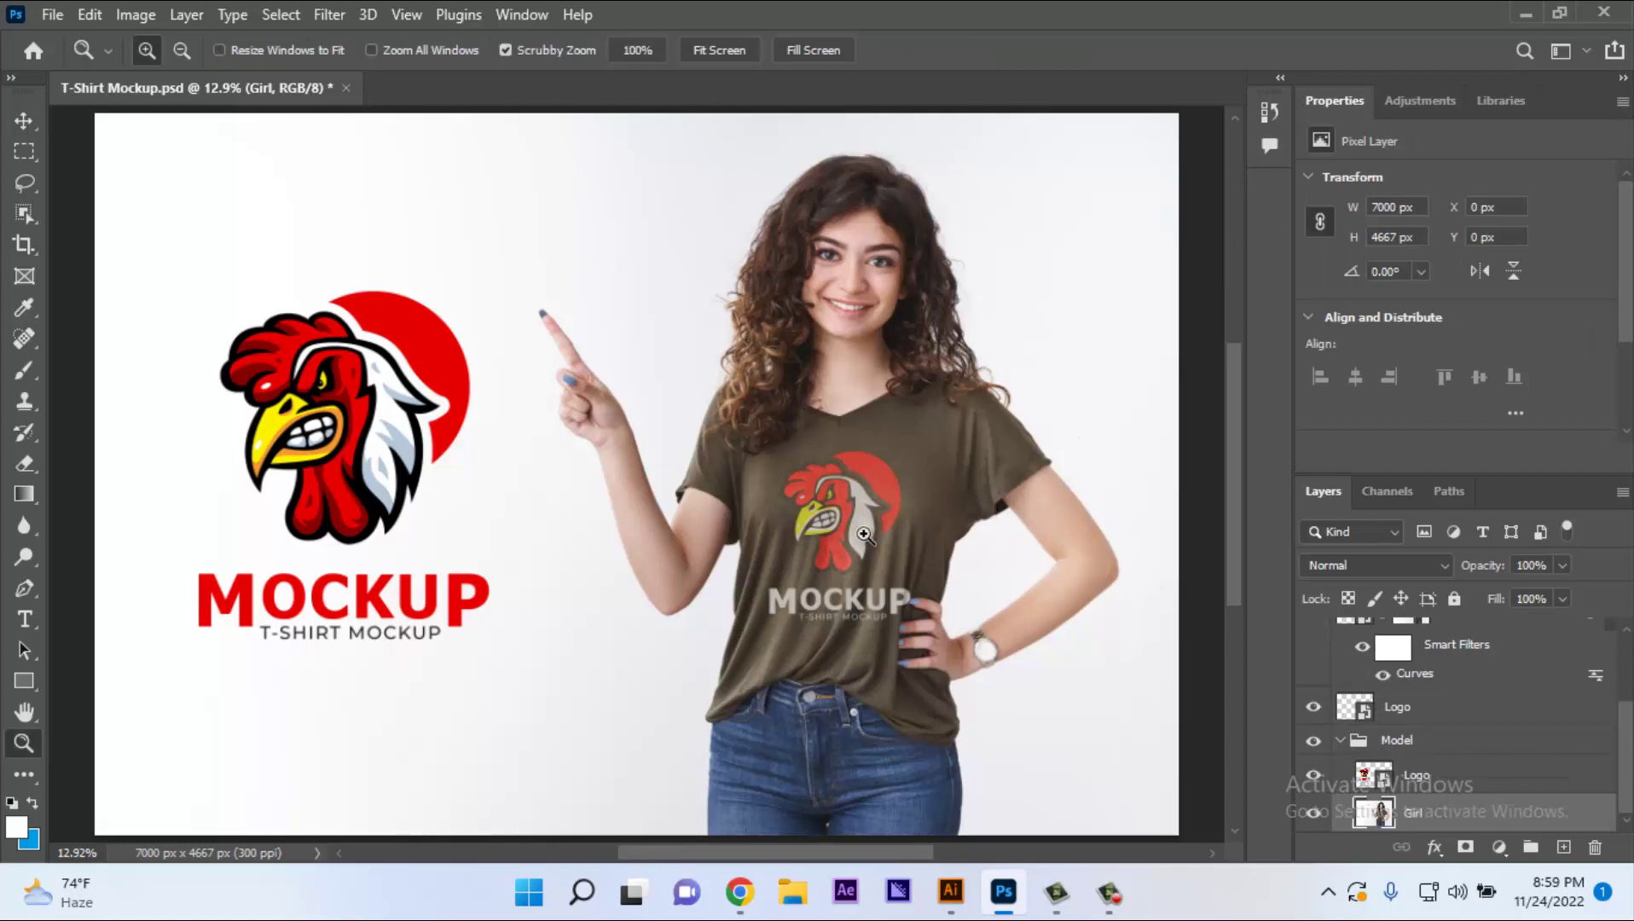
left_click(864, 534)
key("v")
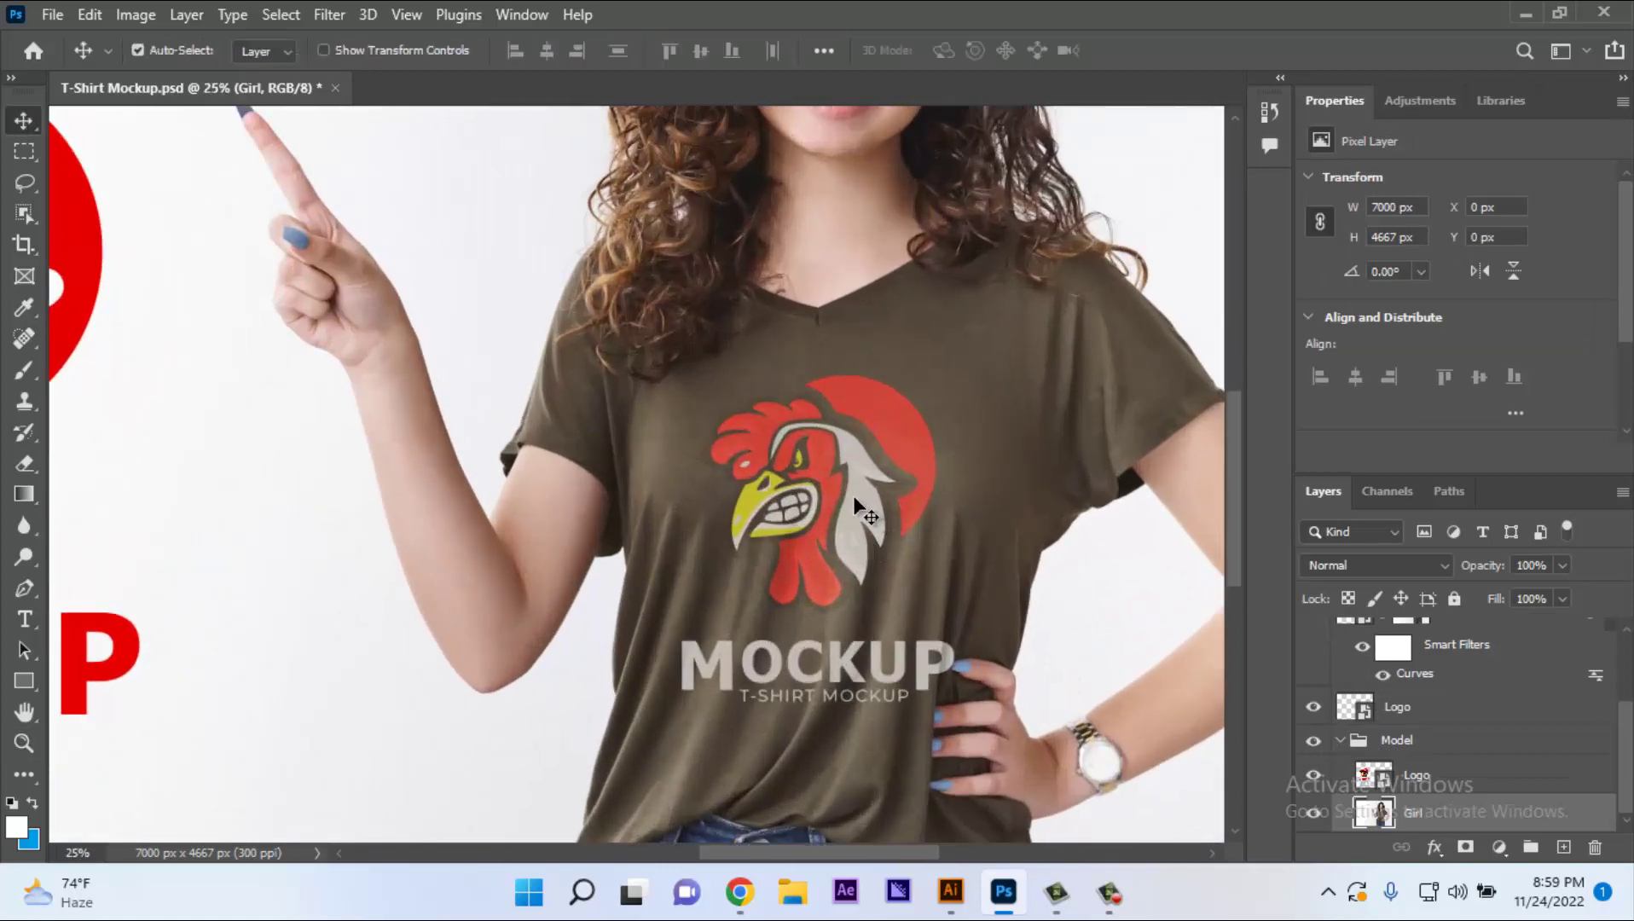